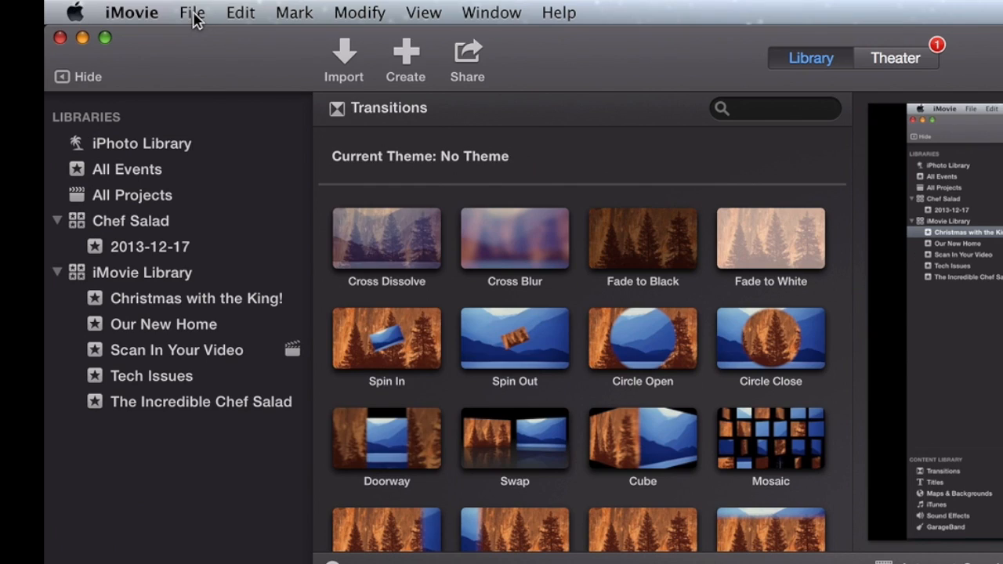
Start a new movie and preview the Bright theme
left_click(134, 8)
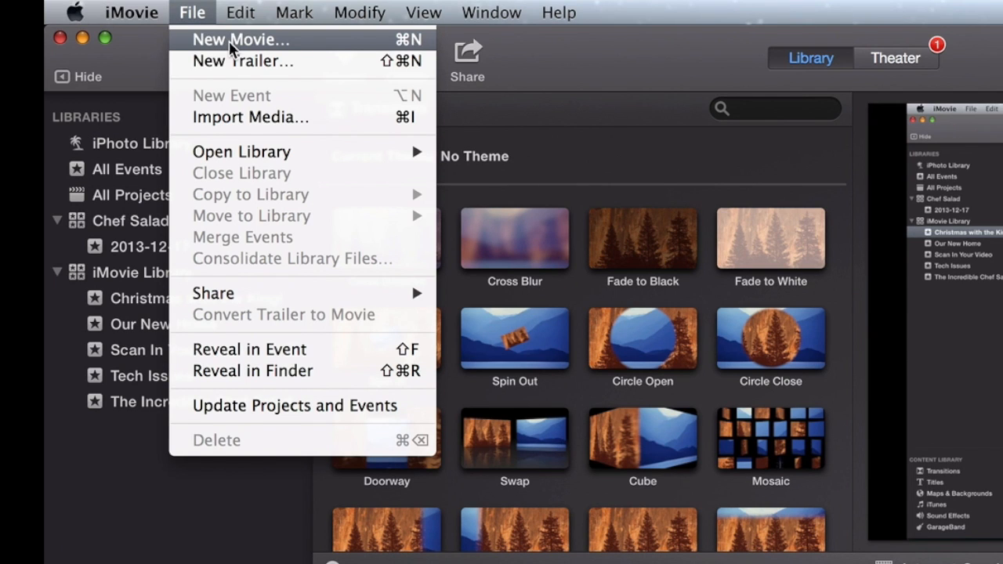
left_click(318, 47)
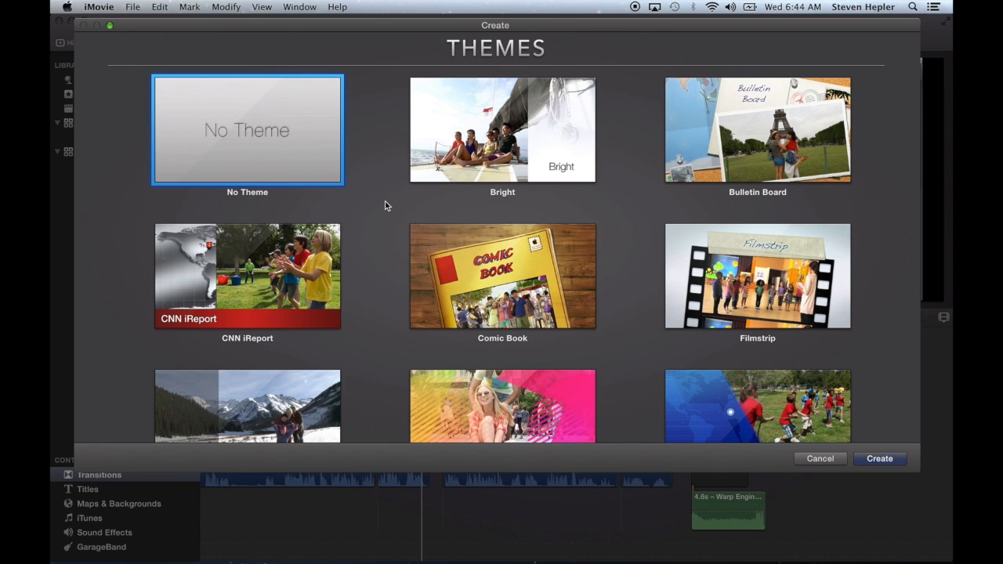
mouse_move(518, 136)
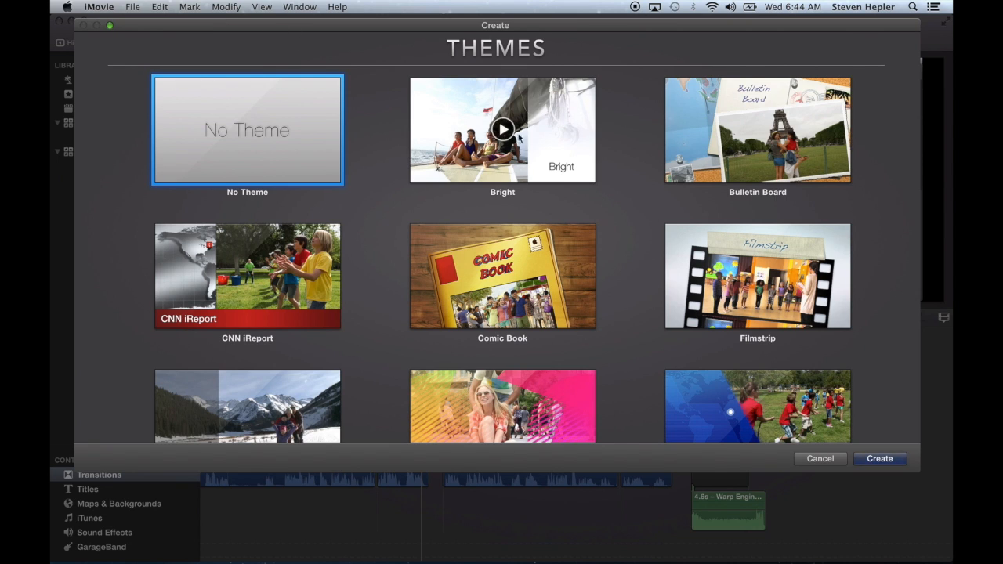
left_click(500, 127)
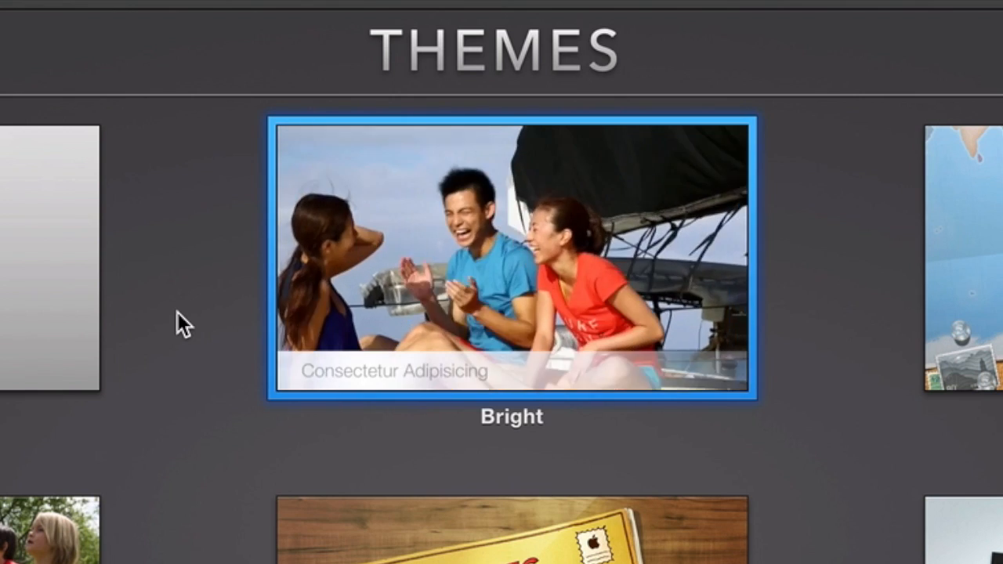
Preview the Neon theme and browse the other available themes
mouse_move(278, 384)
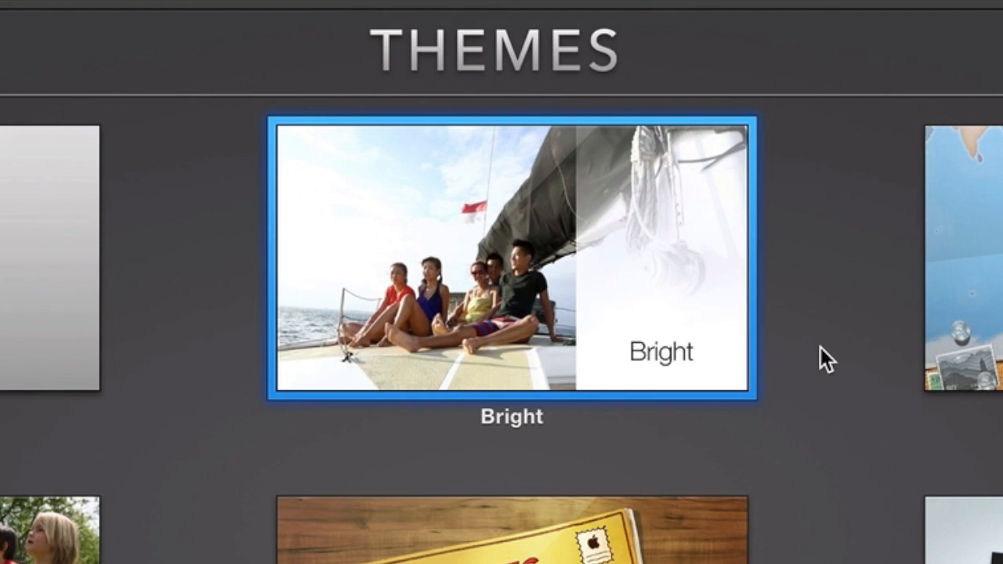
scroll(629, 350, "down", 3)
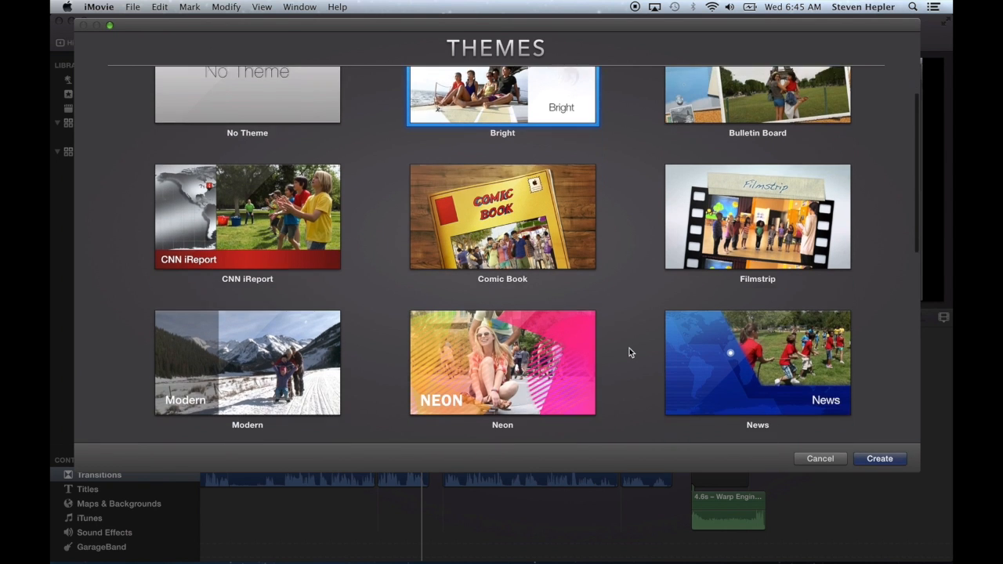
left_click(503, 335)
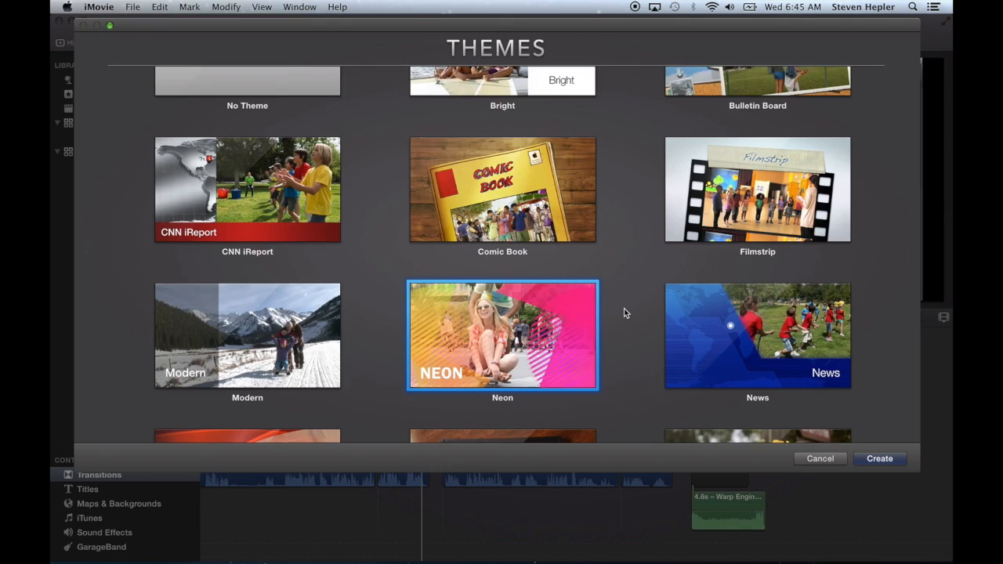
scroll(884, 178, "down", 5)
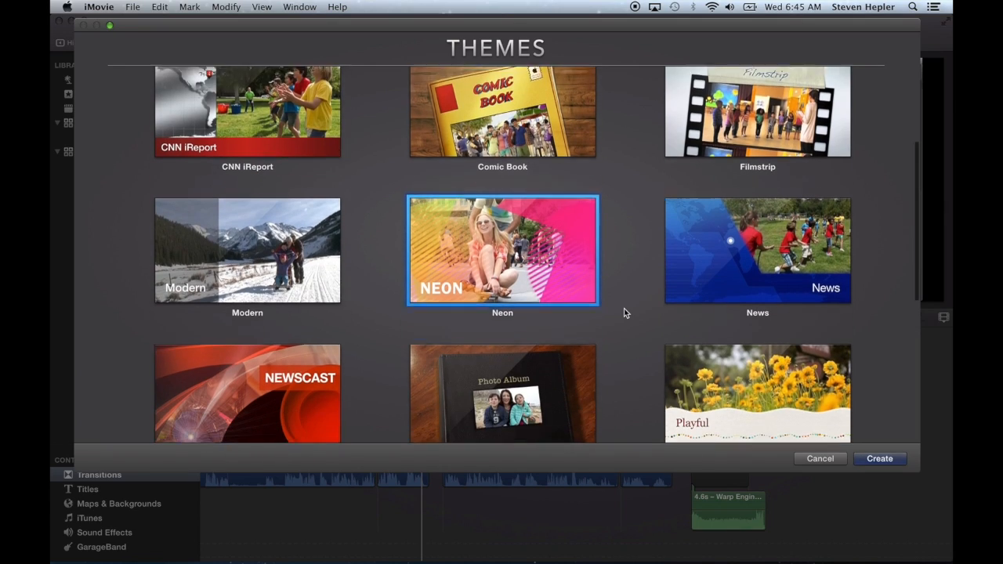
scroll(623, 313, "down", 3)
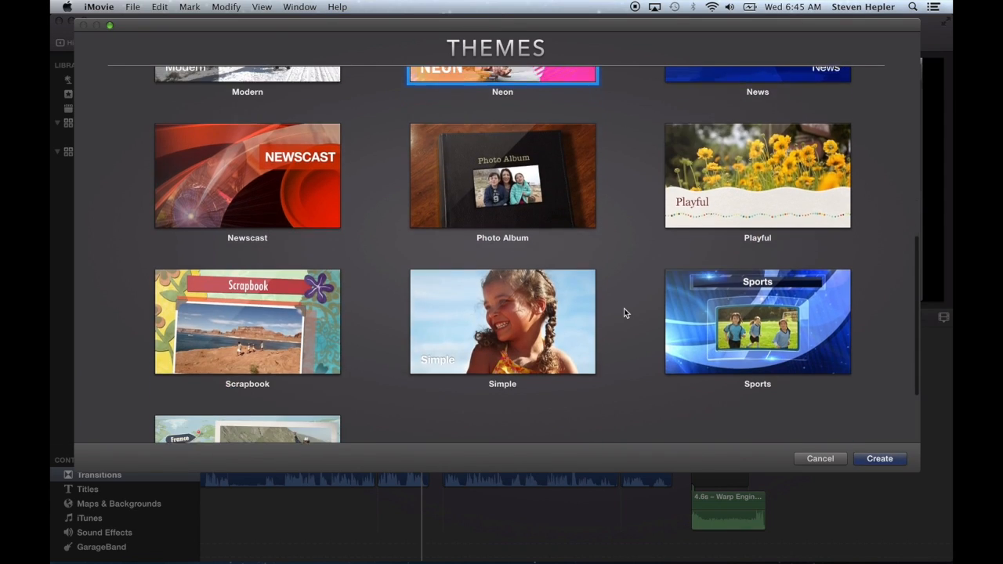
scroll(624, 312, "up", 3)
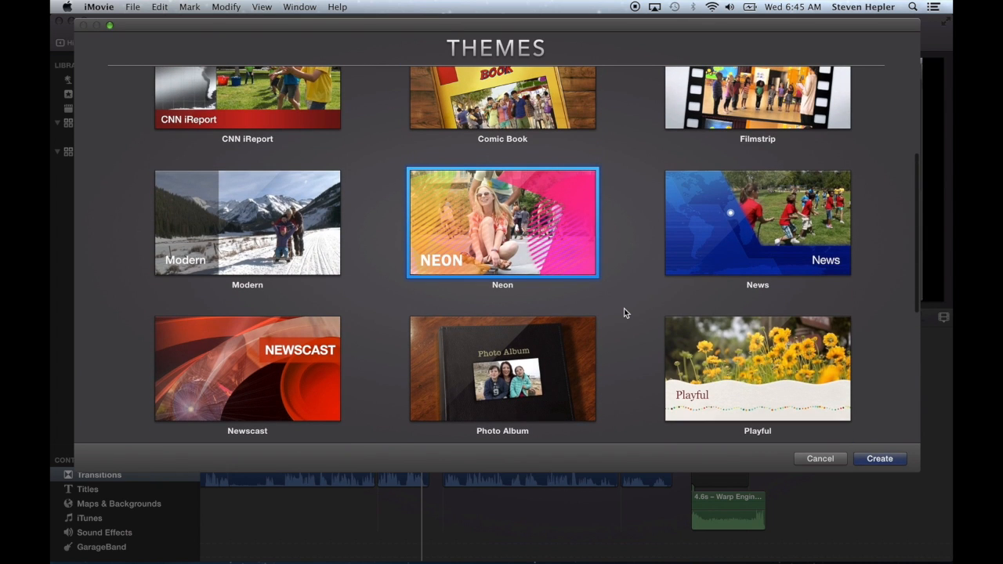
scroll(624, 313, "up", 5)
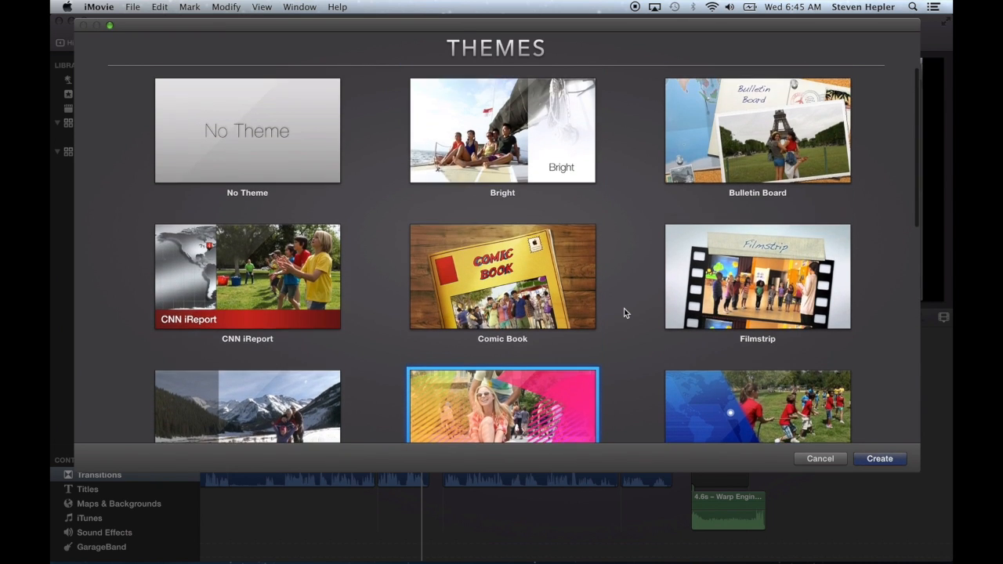
Choose the Bright theme and create the movie with the name Bright
left_click(523, 177)
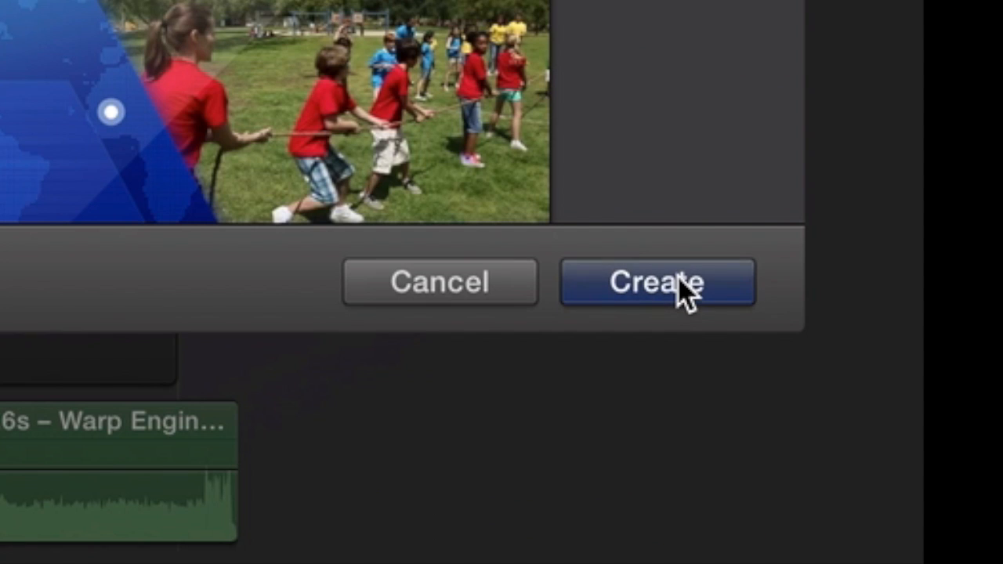
left_click(886, 460)
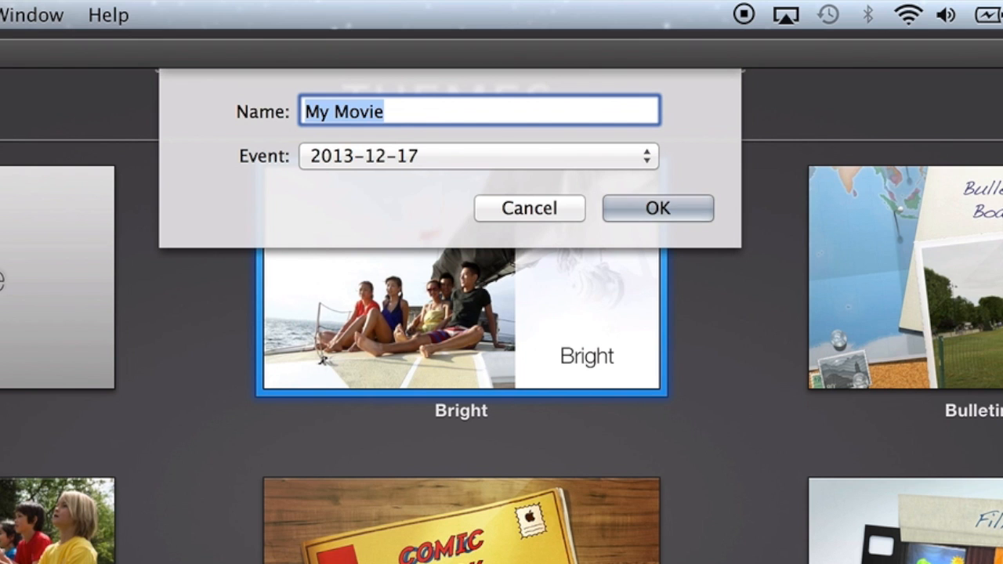
key("BackSpace")
type("Bright")
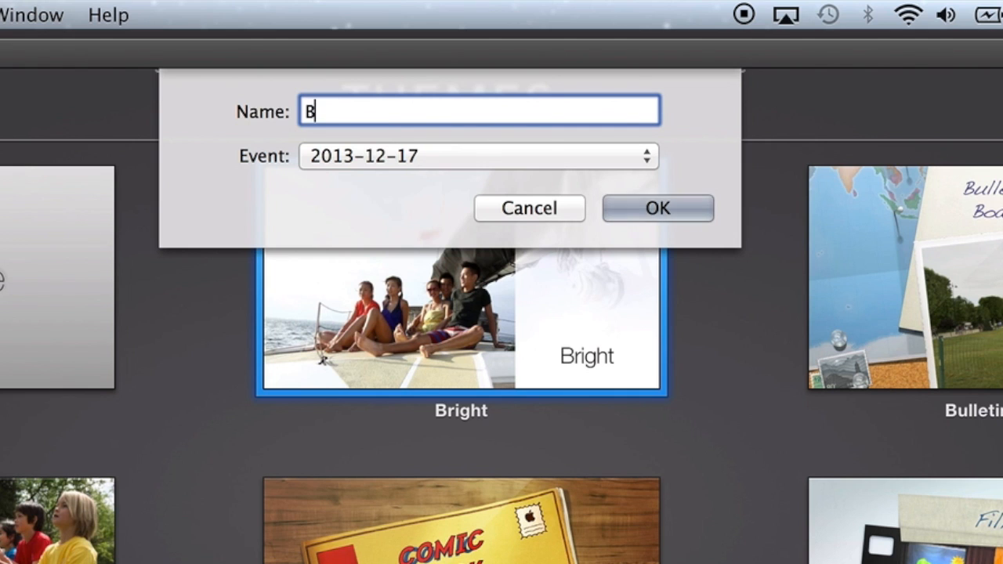
left_click(656, 208)
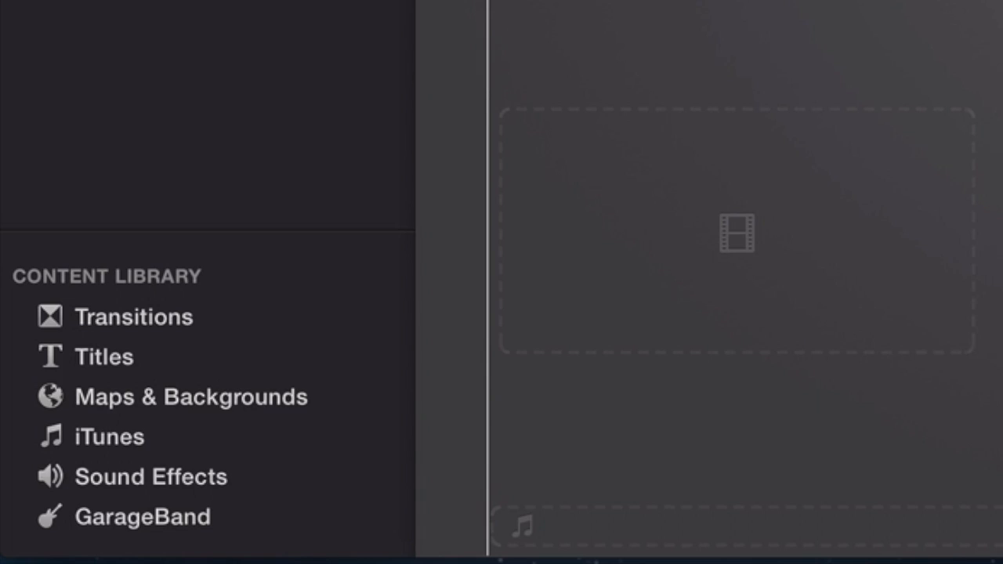
Browse the transitions available for the Bright theme
left_click(144, 314)
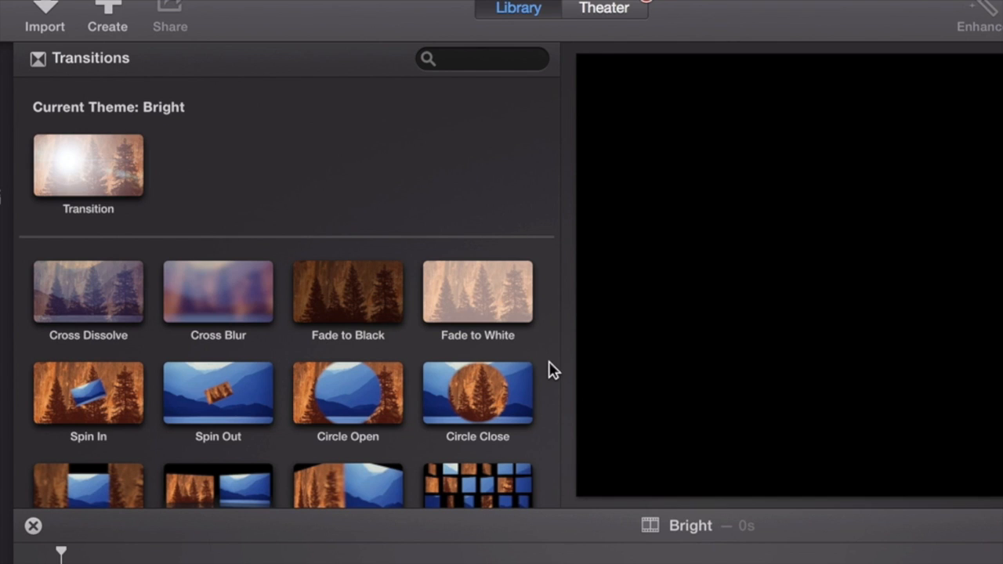
scroll(553, 370, "down", 2)
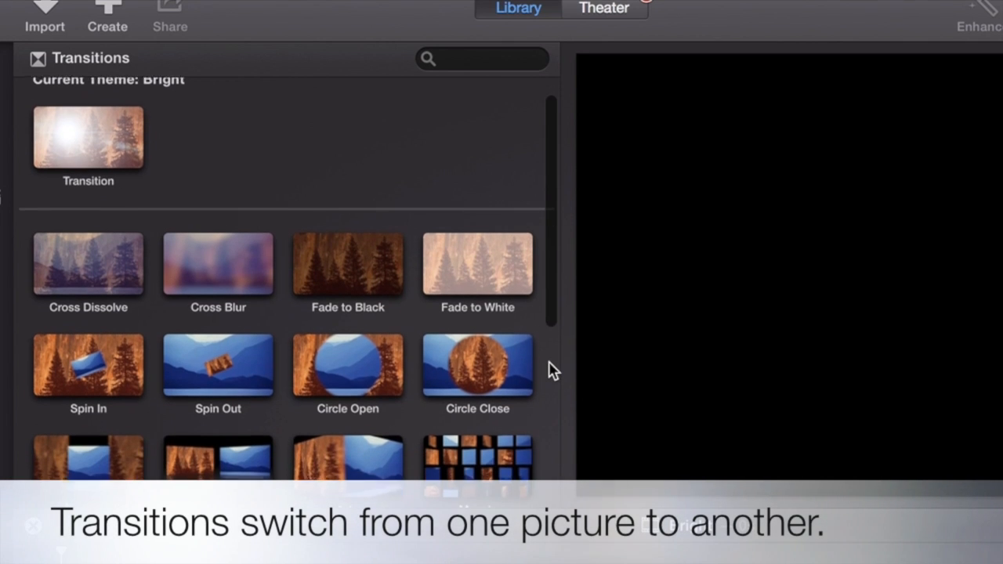
scroll(552, 370, "down", 3)
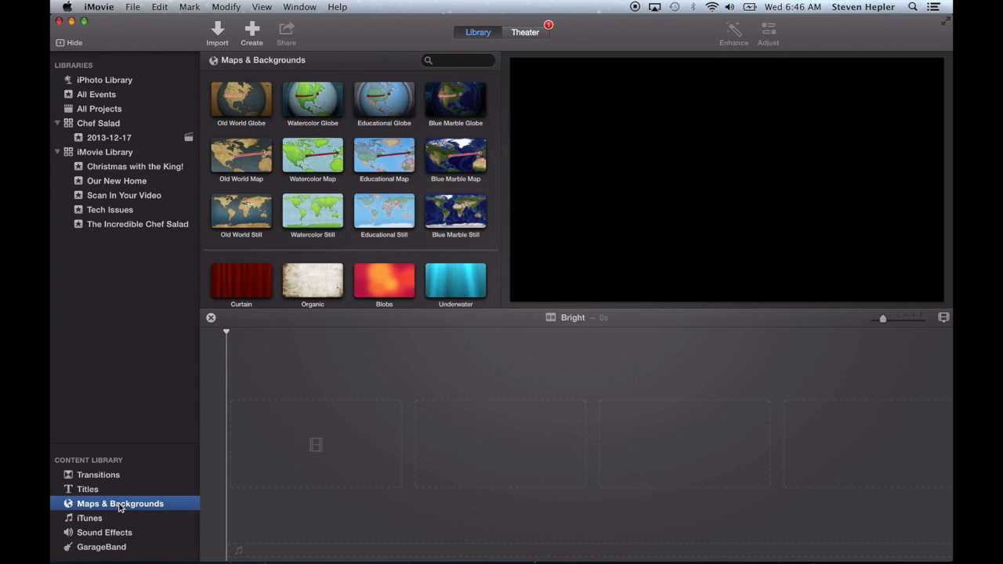
Add the Blue background from Maps & Backgrounds to the start of the timeline
scroll(408, 210, "down", 5)
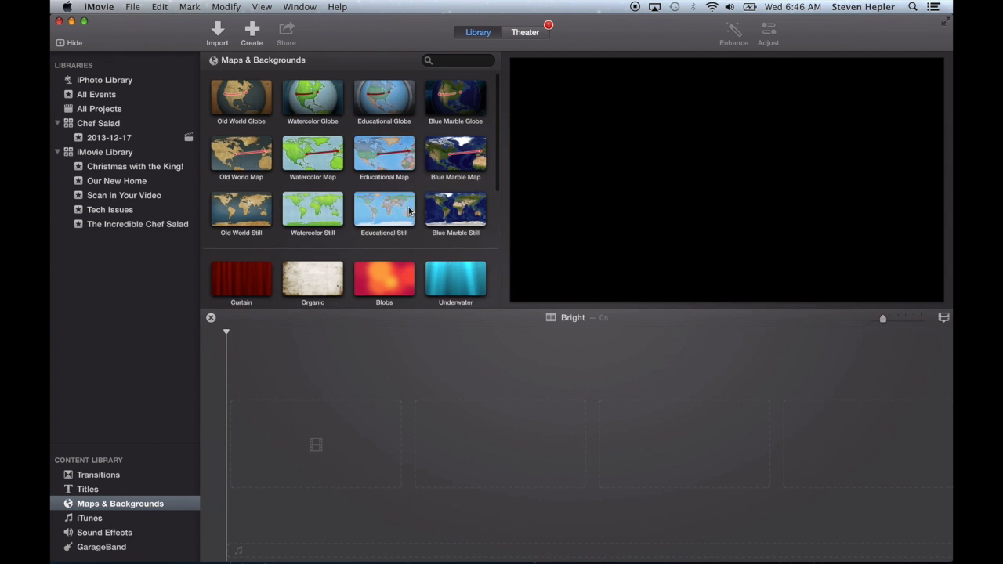
scroll(409, 210, "down", 7)
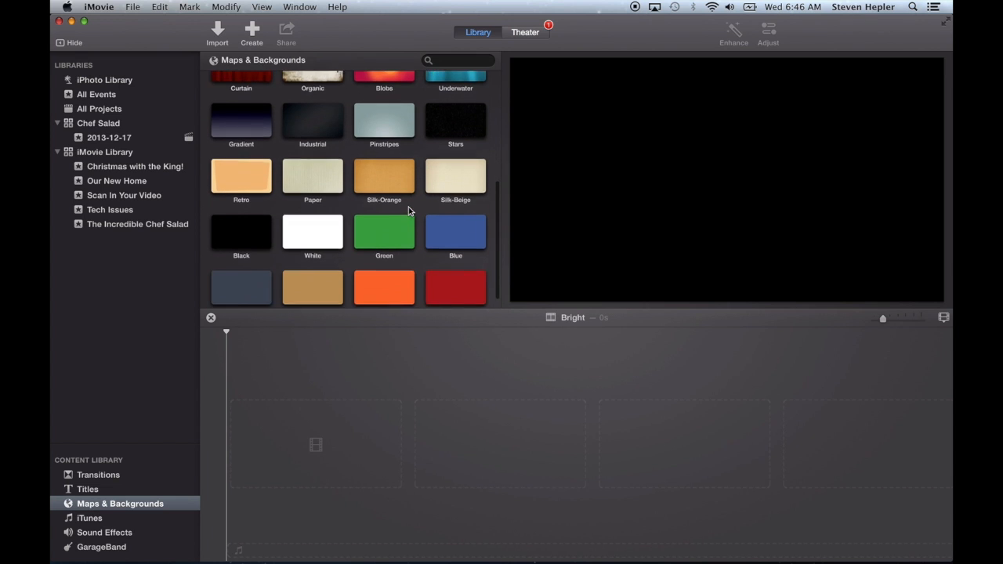
left_click(451, 219)
left_click_drag(451, 218, 291, 447)
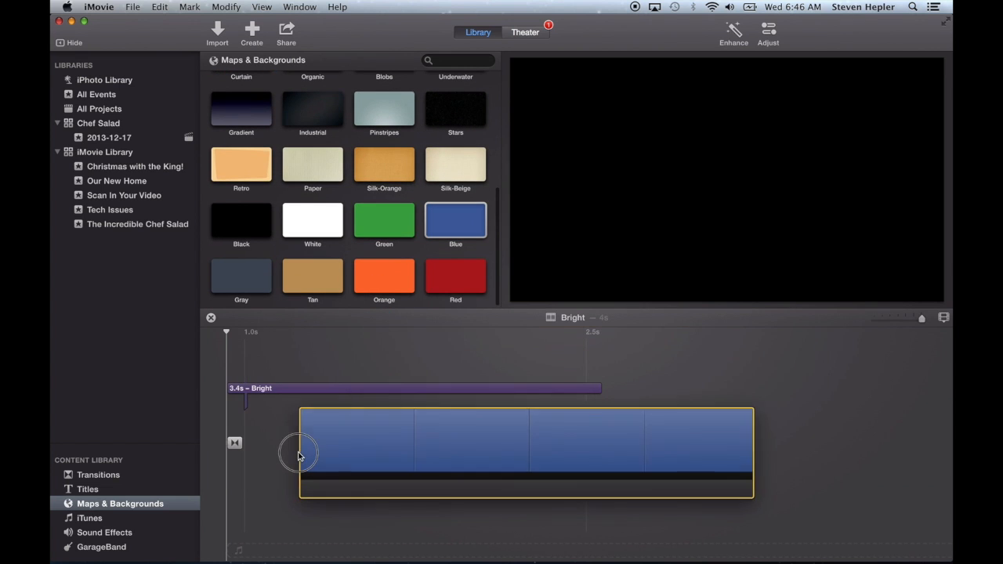
Add a Red background after the blue clip and replace it with the Orange background
left_click_drag(462, 284, 620, 447)
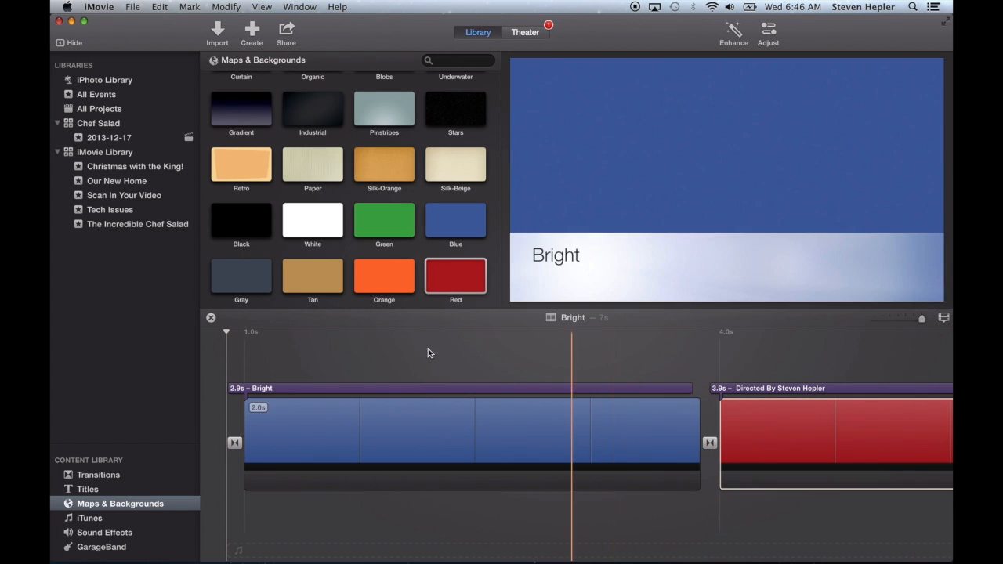
left_click_drag(384, 278, 703, 458)
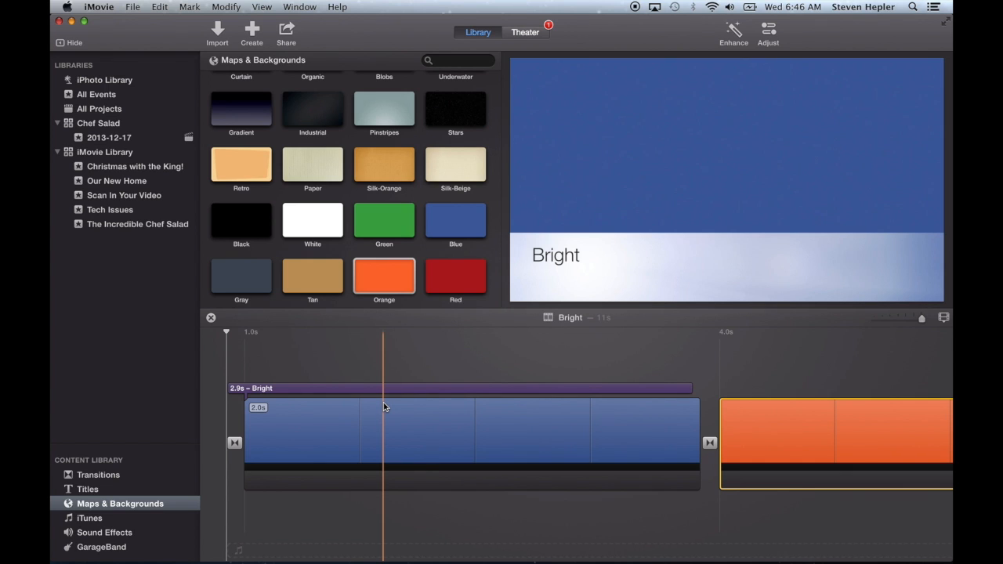
Change the opening title text to My movie
left_click(278, 390)
double_click(278, 389)
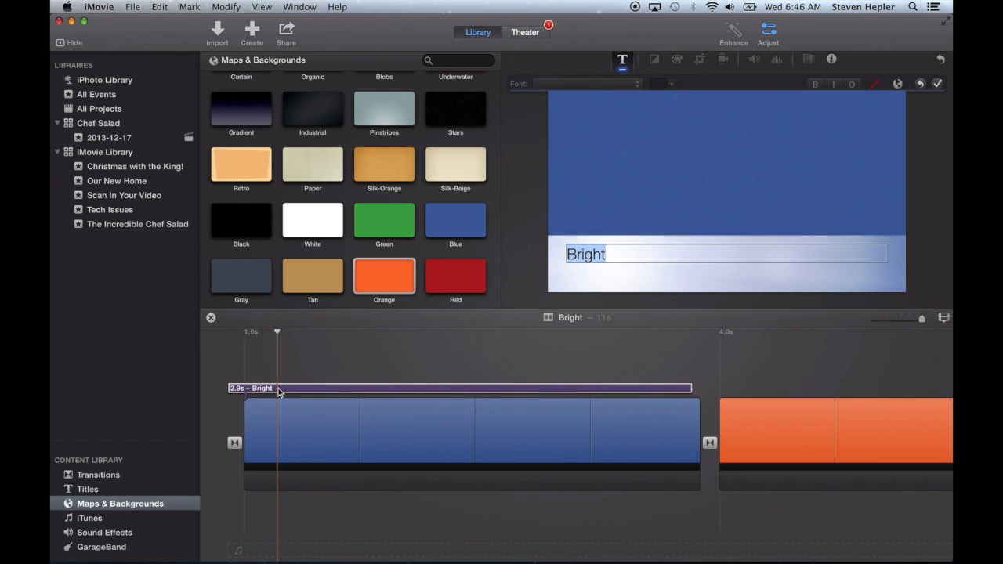
key("BackSpace")
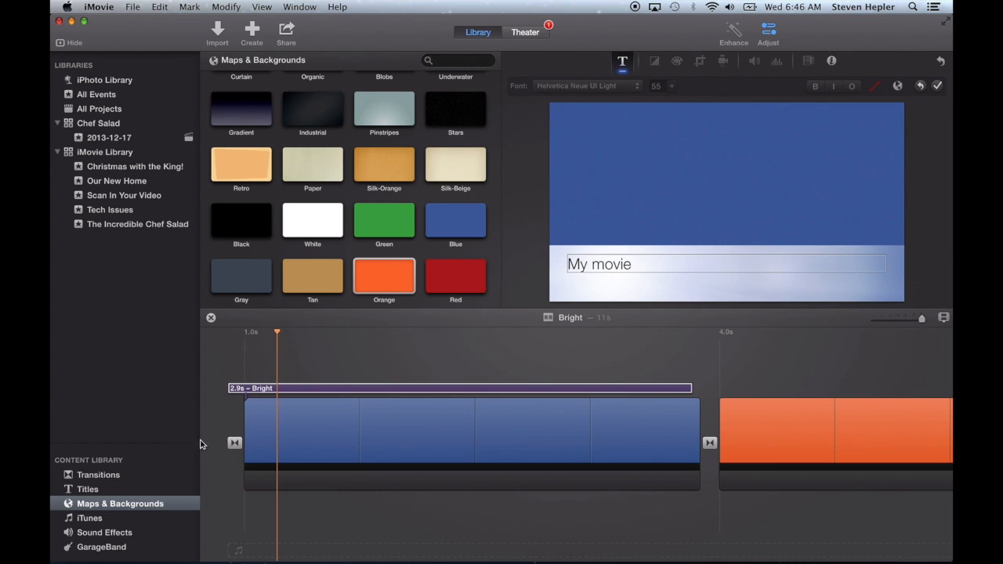
left_click(226, 354)
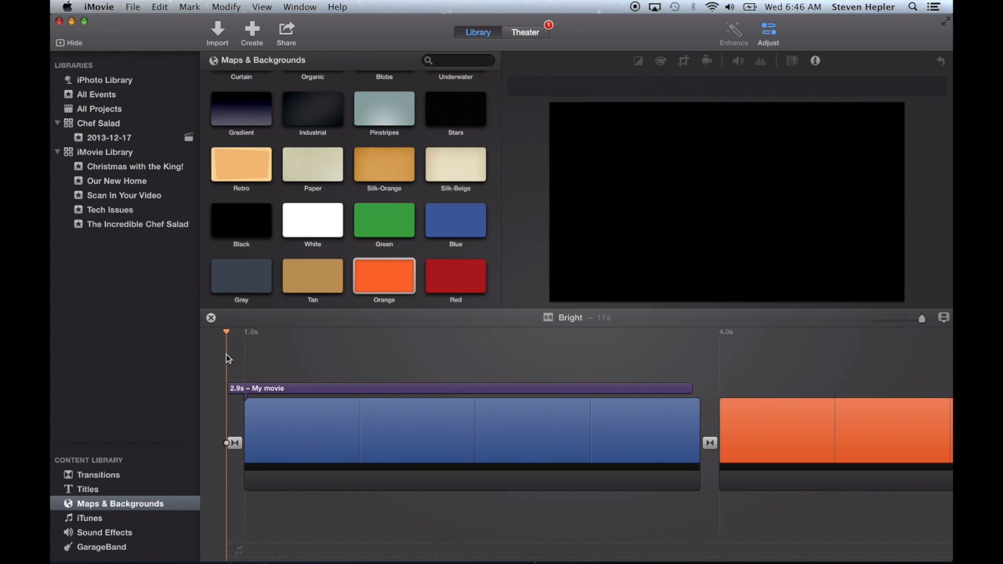
Play the title clip and scroll the timeline to the blue–orange clip boundary
key("space")
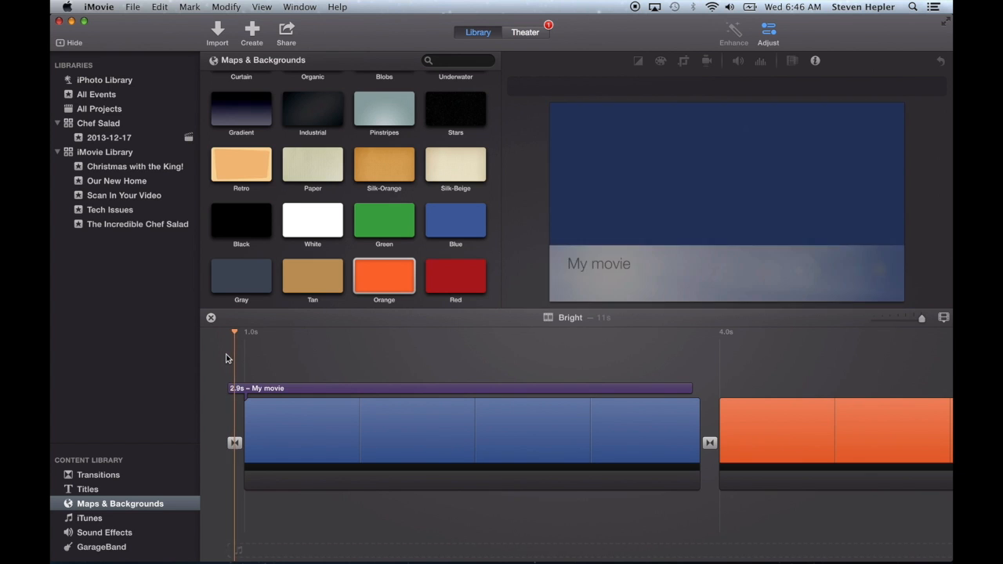
key("space")
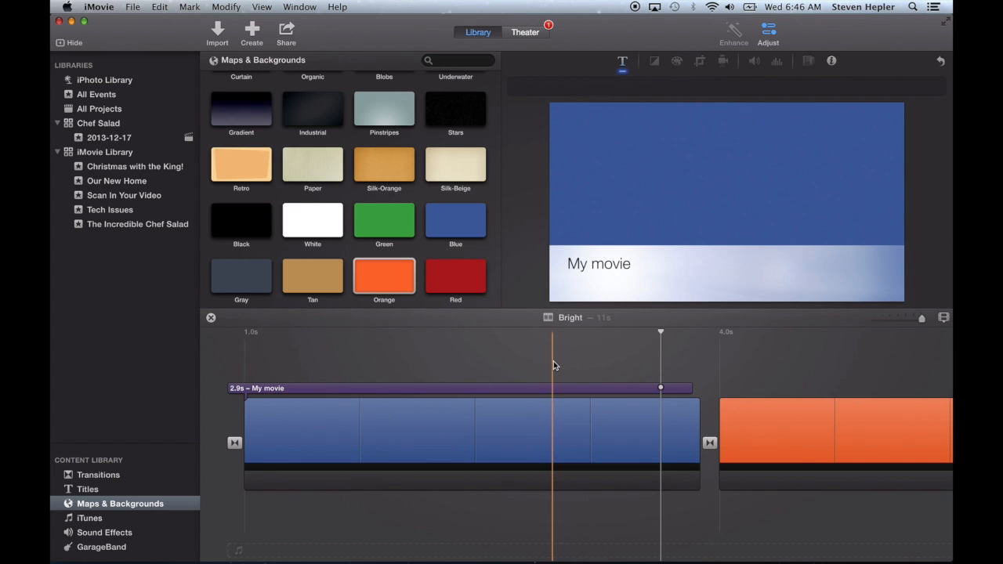
scroll(553, 366, "right", 8)
scroll(553, 365, "right", 1)
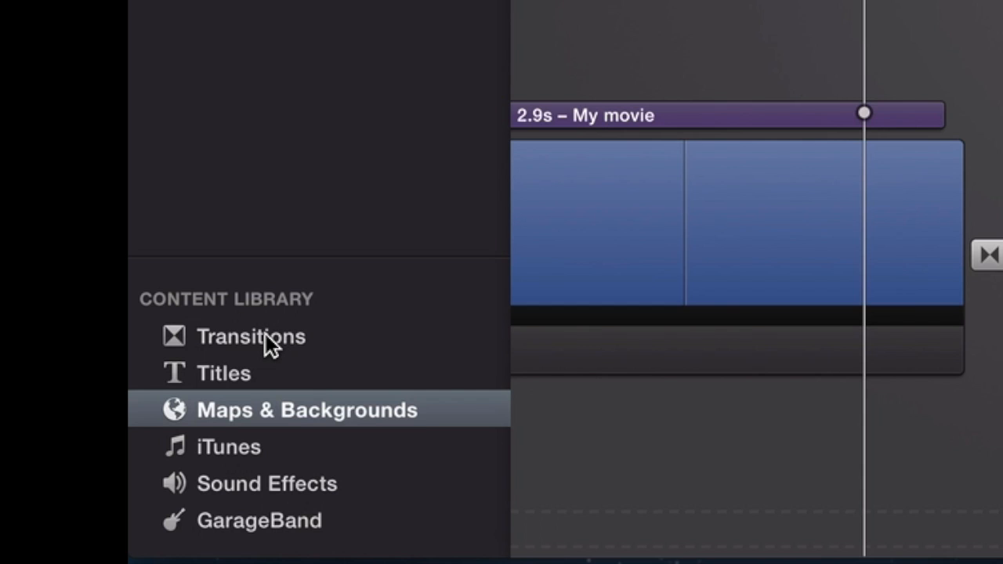
Browse the transition styles in the Transitions library
left_click(266, 334)
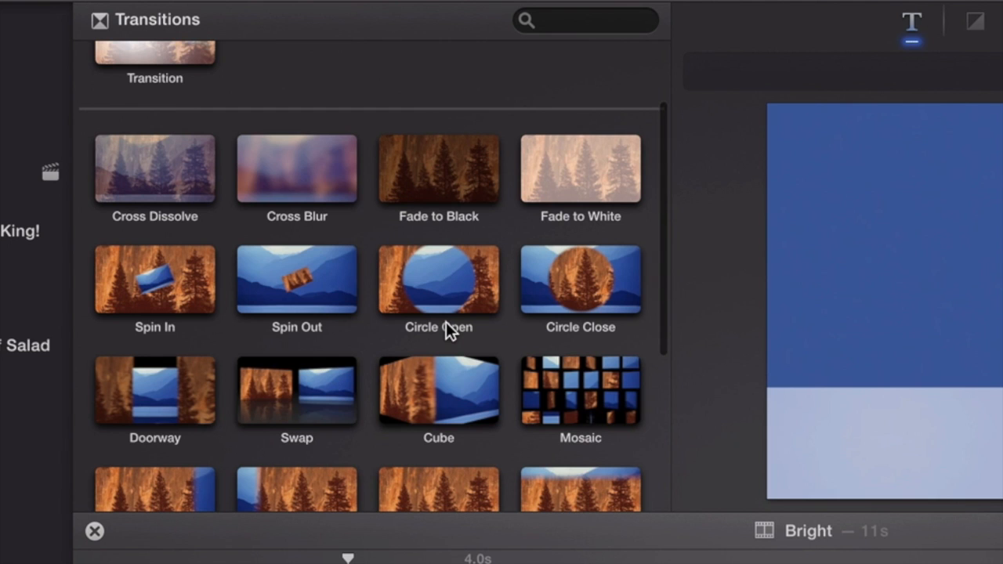
scroll(446, 322, "down", 2)
scroll(446, 322, "down", 2)
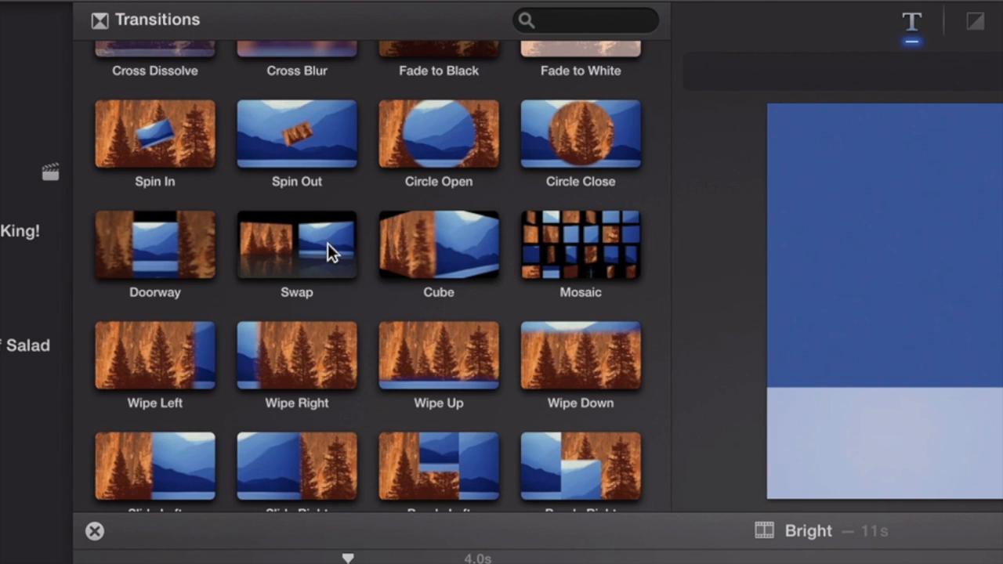
scroll(647, 352, "up", 4)
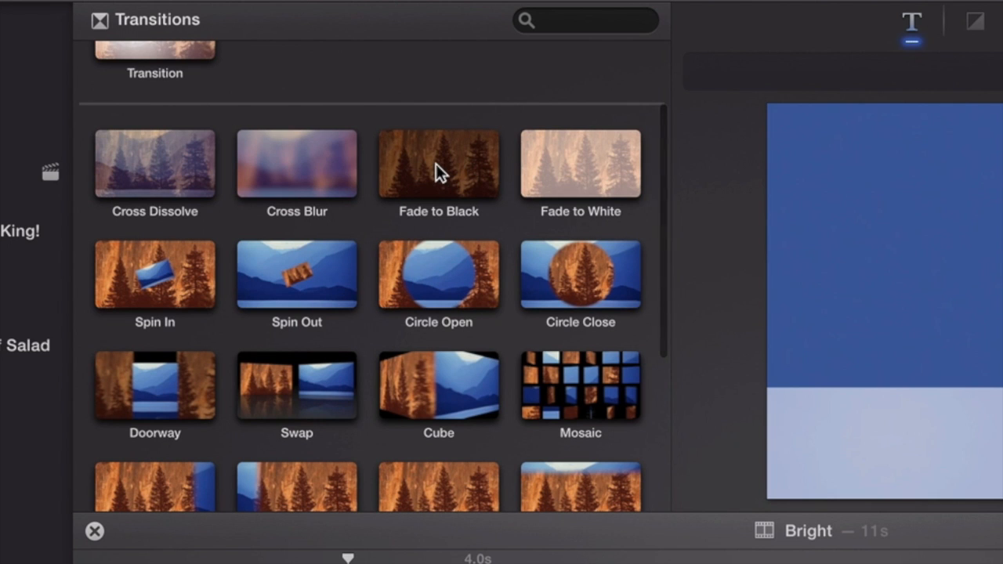
Drop Cross Blur, then Spin Out, then Mosaic onto the transition between the blue and orange clips
left_click_drag(298, 162, 386, 446)
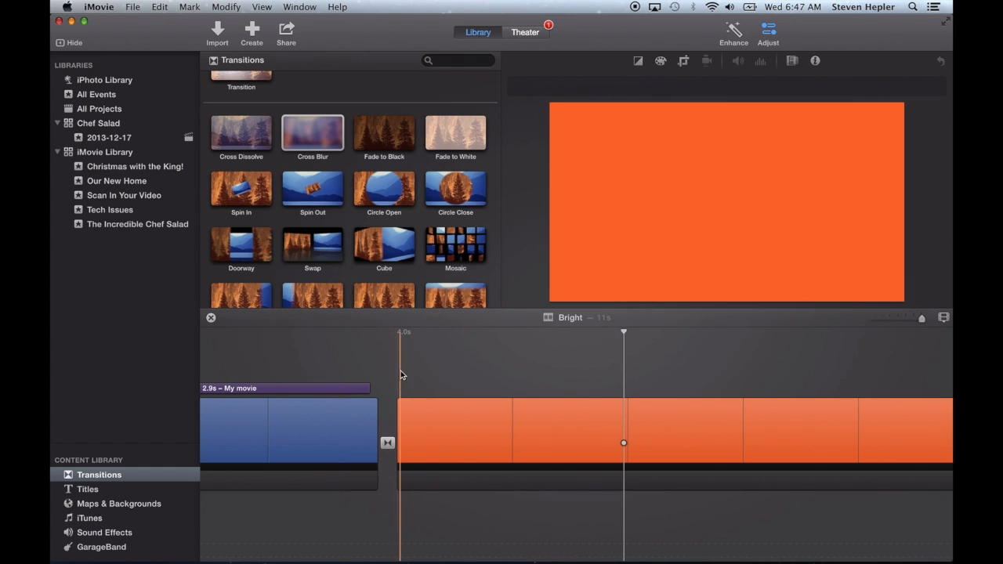
left_click_drag(314, 192, 386, 441)
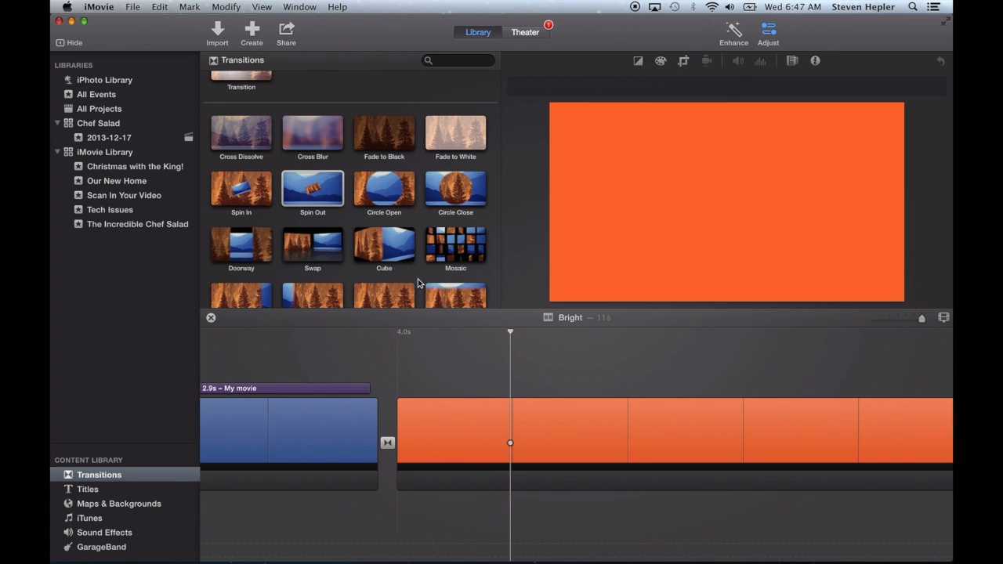
left_click_drag(447, 251, 385, 445)
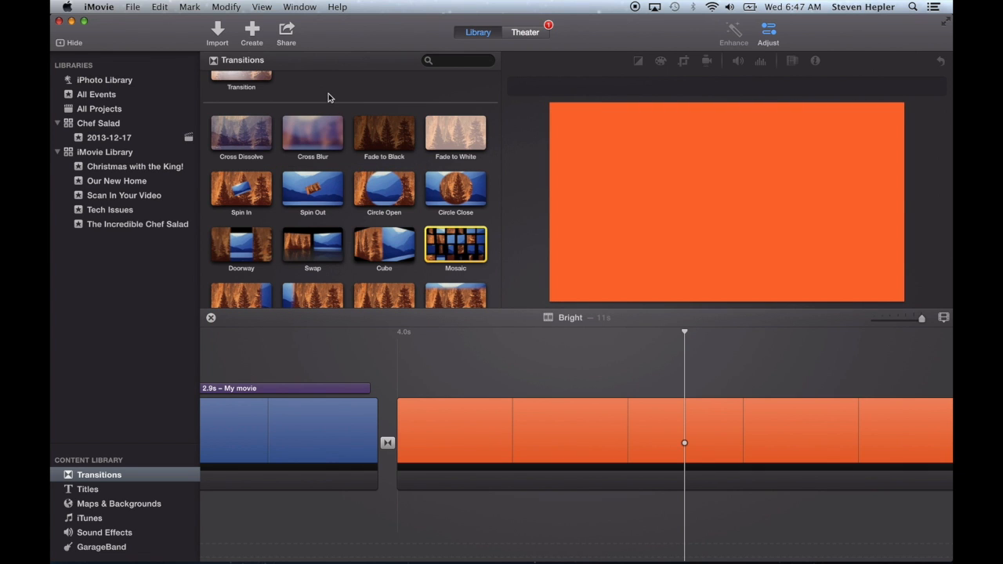
Replace the transition between the blue and orange clips with Cross Dissolve and play it back
left_click(244, 135)
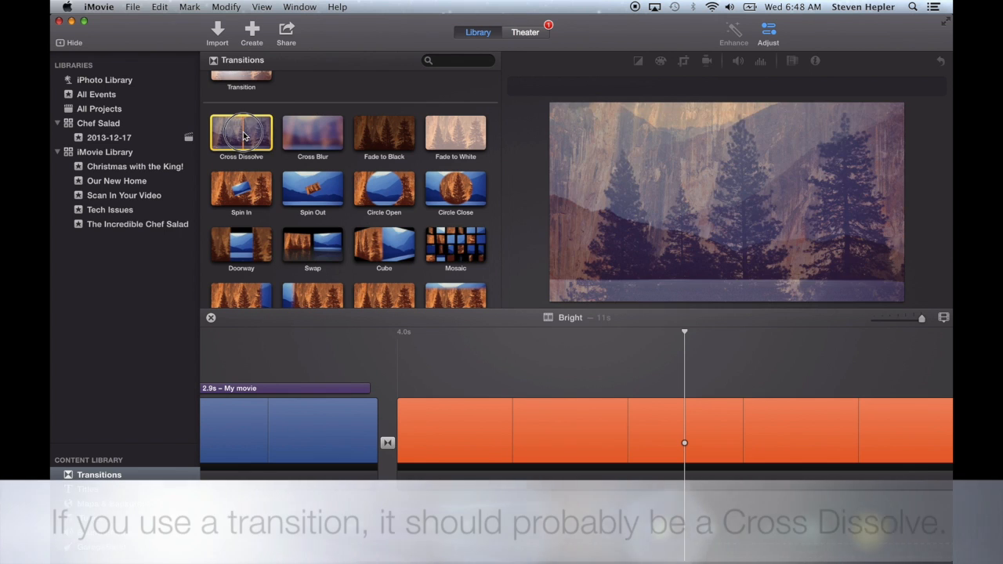
left_click_drag(244, 134, 386, 444)
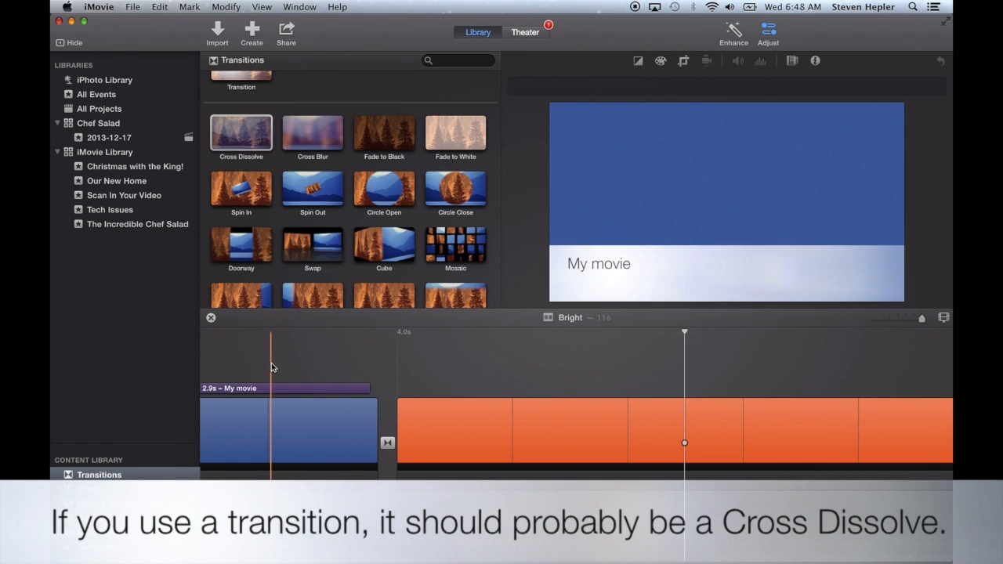
key("space")
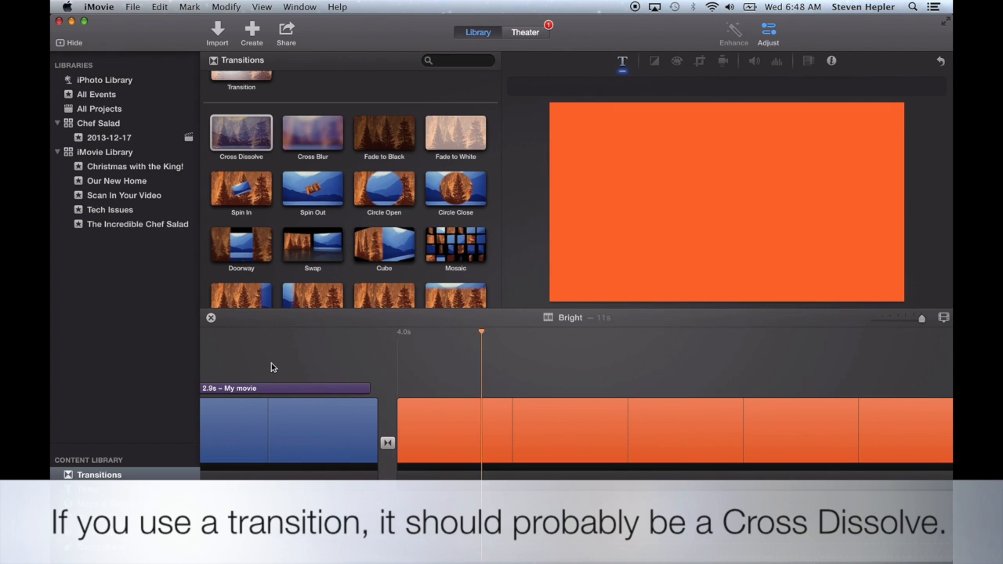
key("space")
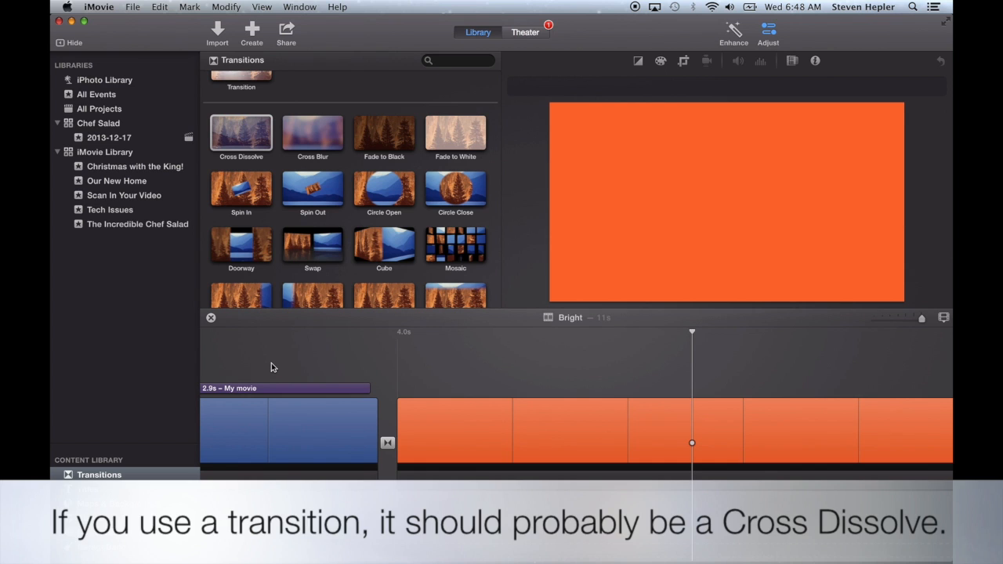
Open the blue–orange transition for editing, turn off automatic content, and play the movie
left_click(387, 443)
double_click(387, 443)
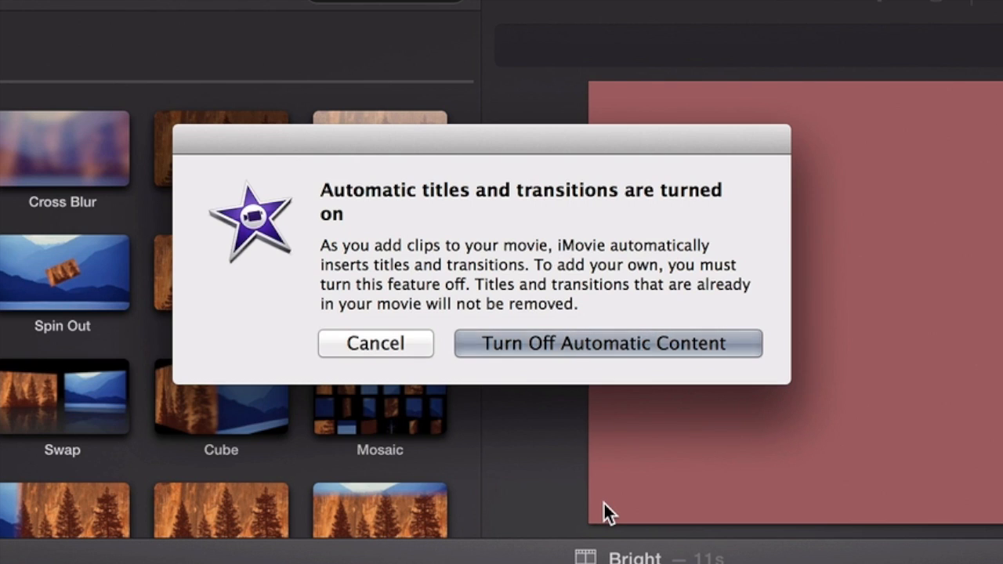
left_click(602, 345)
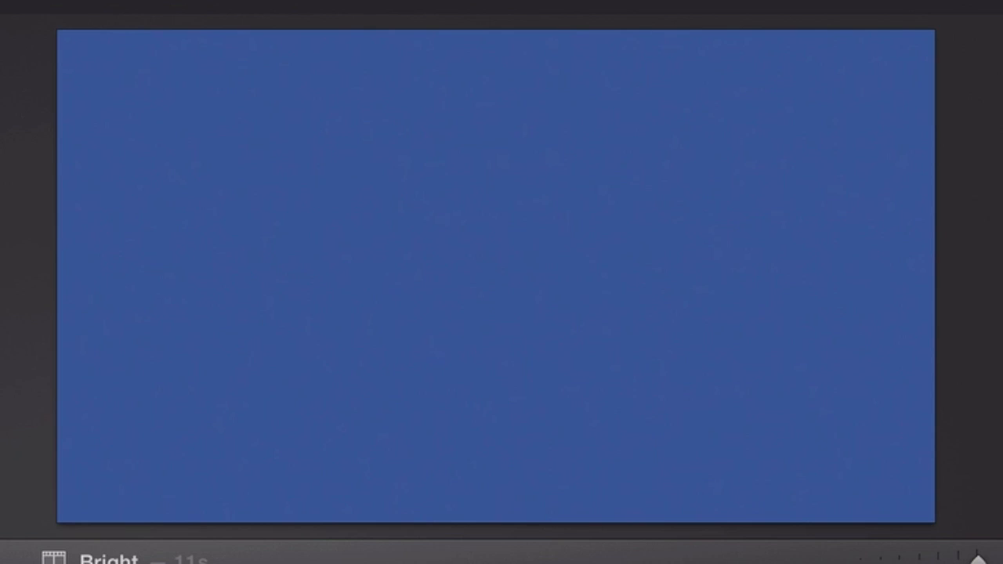
key("space")
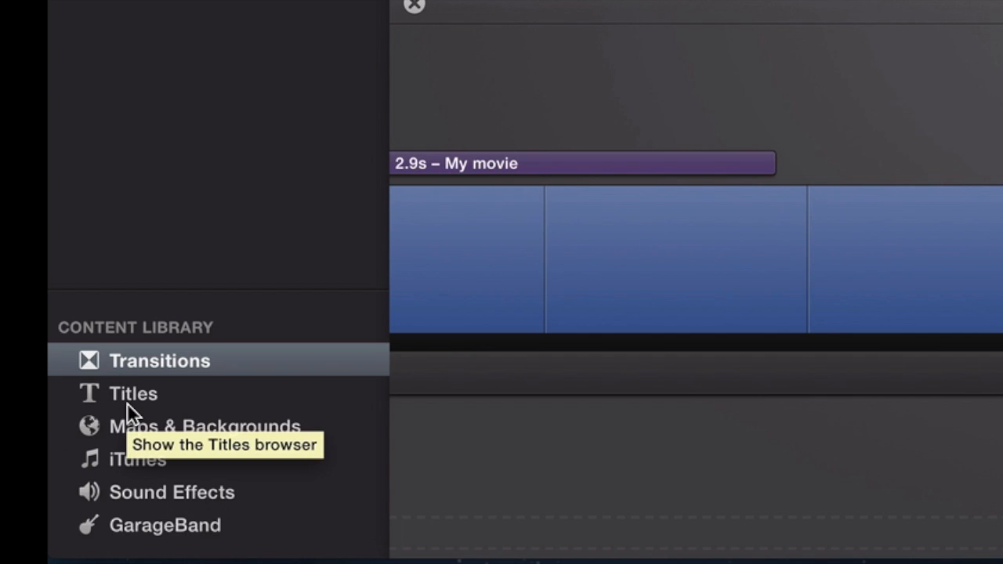
Open the Titles browser and look through the available title styles
left_click(141, 393)
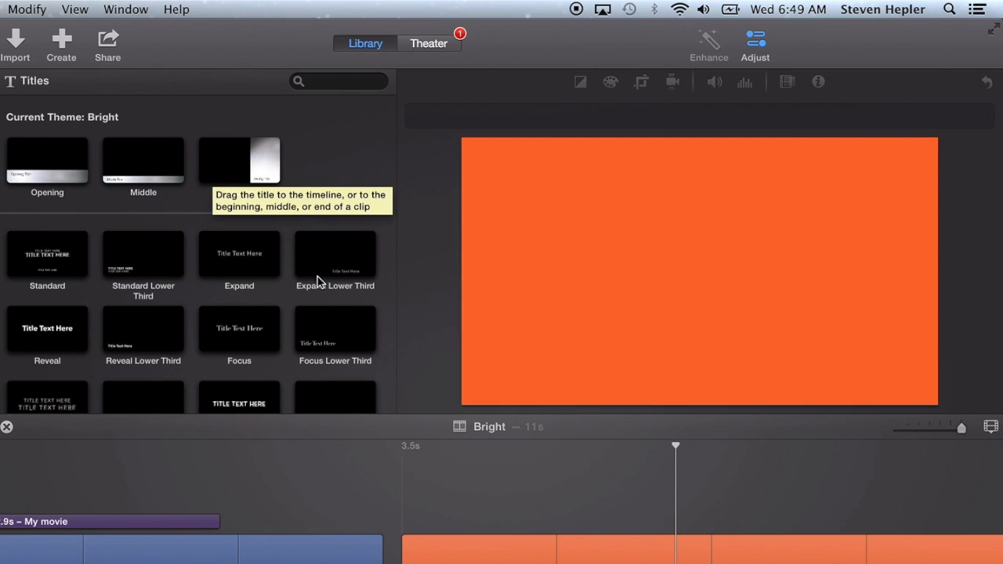
scroll(335, 356, "down", 10)
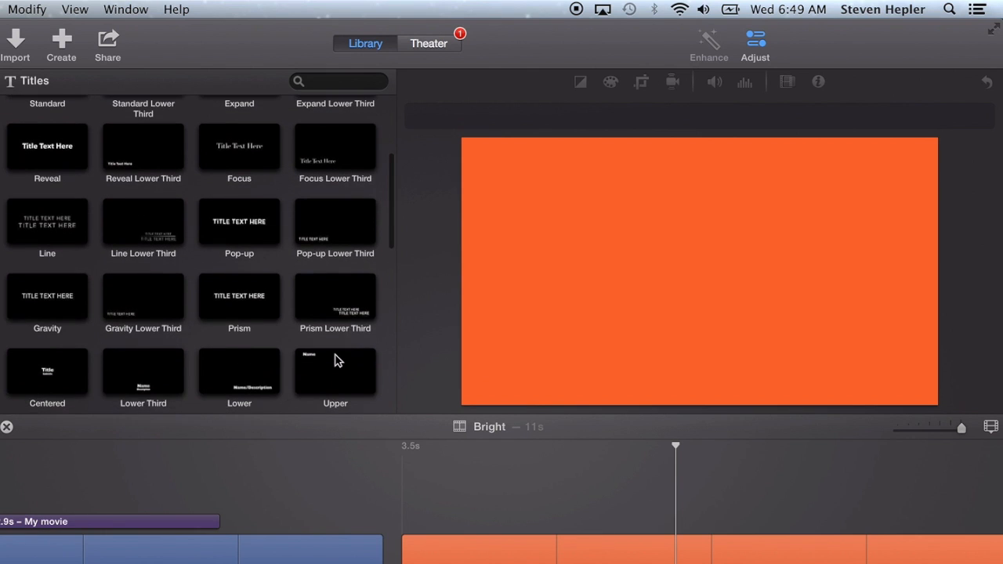
scroll(335, 359, "down", 6)
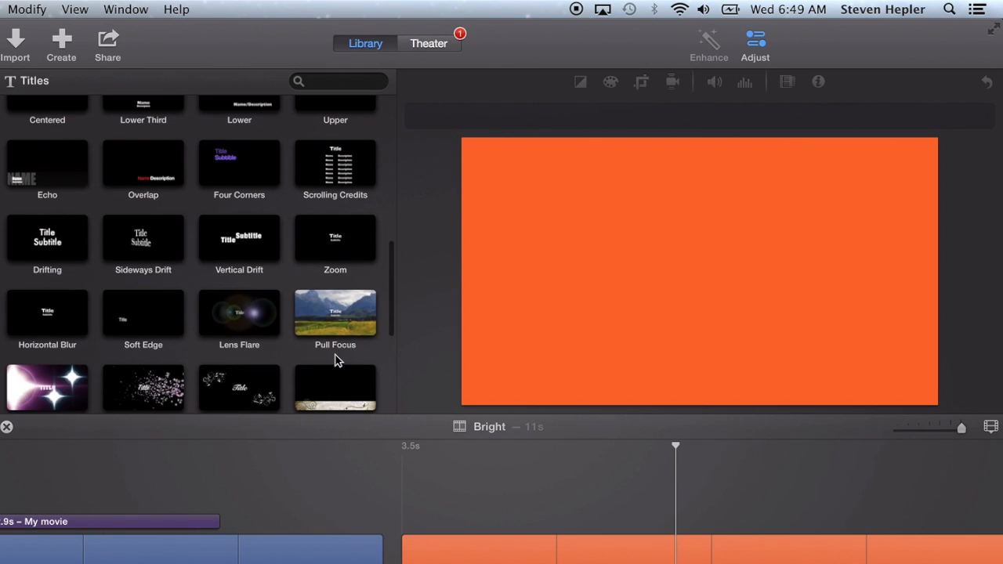
scroll(336, 359, "down", 5)
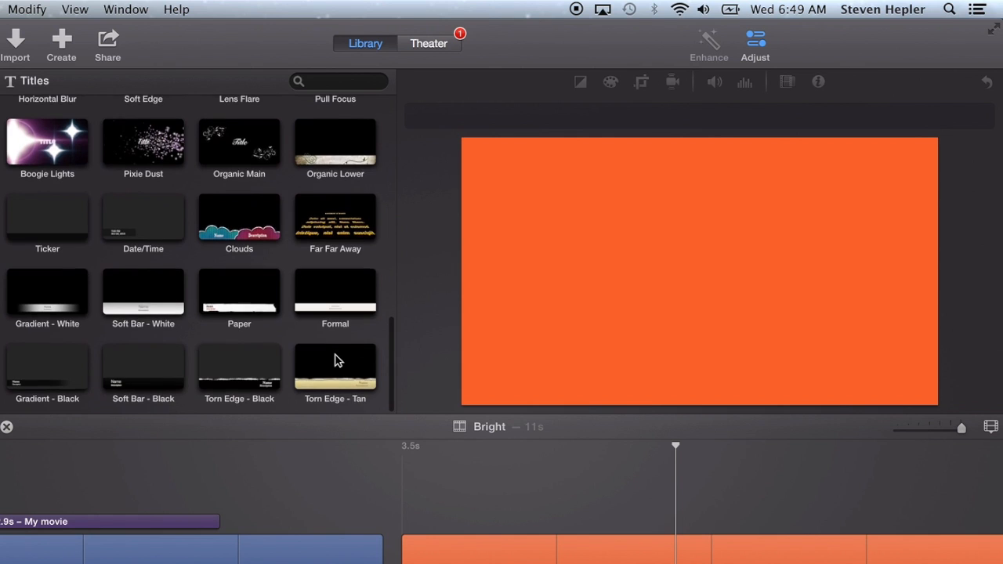
scroll(335, 358, "up", 3)
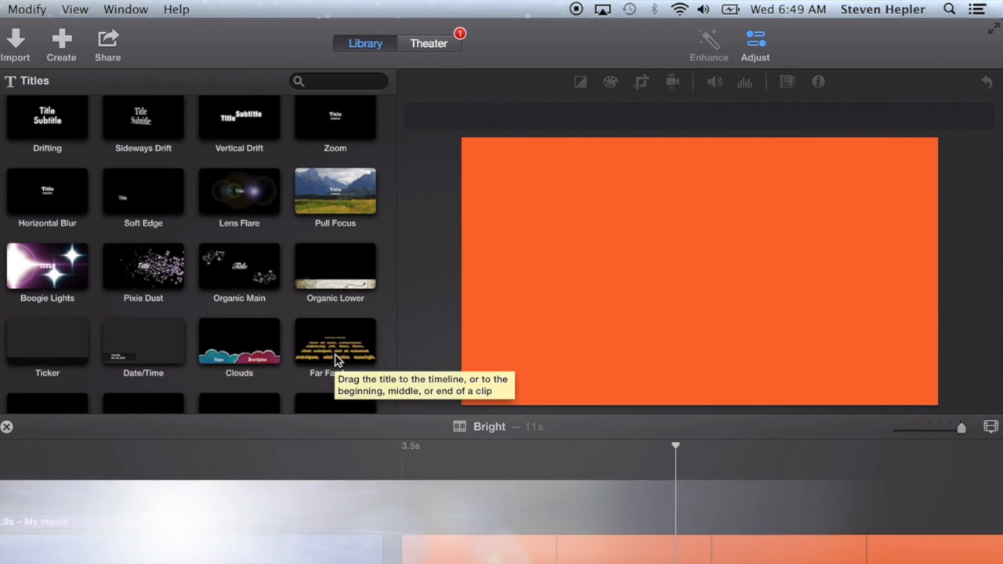
scroll(336, 355, "down", 3)
scroll(335, 359, "down", 2)
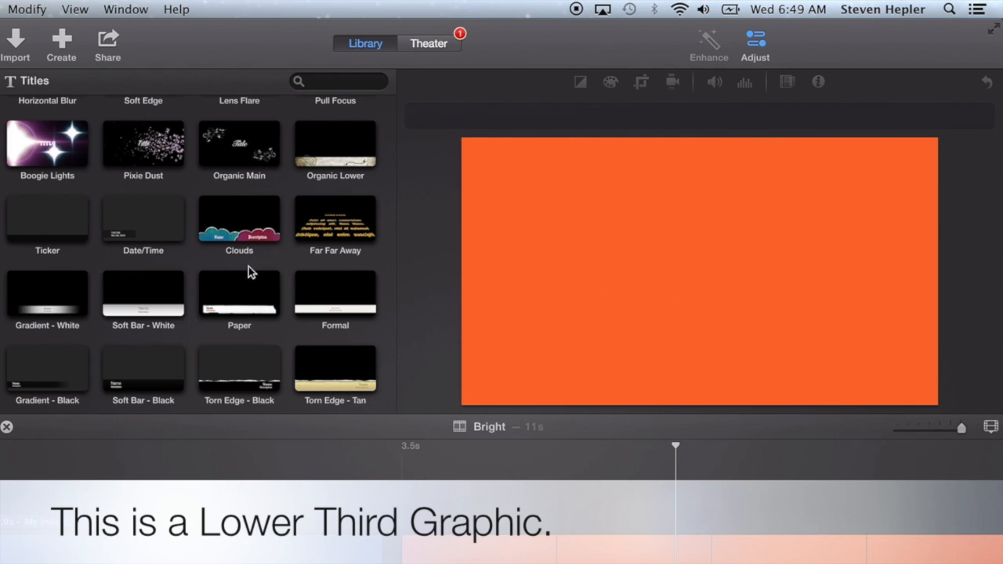
scroll(180, 361, "down", 2)
scroll(236, 329, "up", 2)
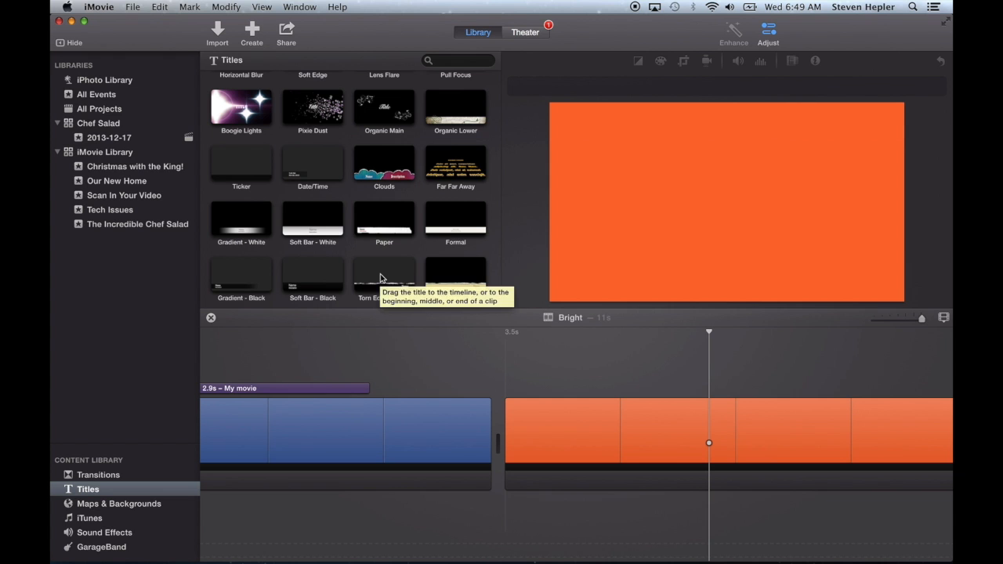
Add the Torn Edge - Black lower-third title over the start of the orange clip
left_click_drag(248, 376, 424, 526)
left_click_drag(521, 392, 513, 388)
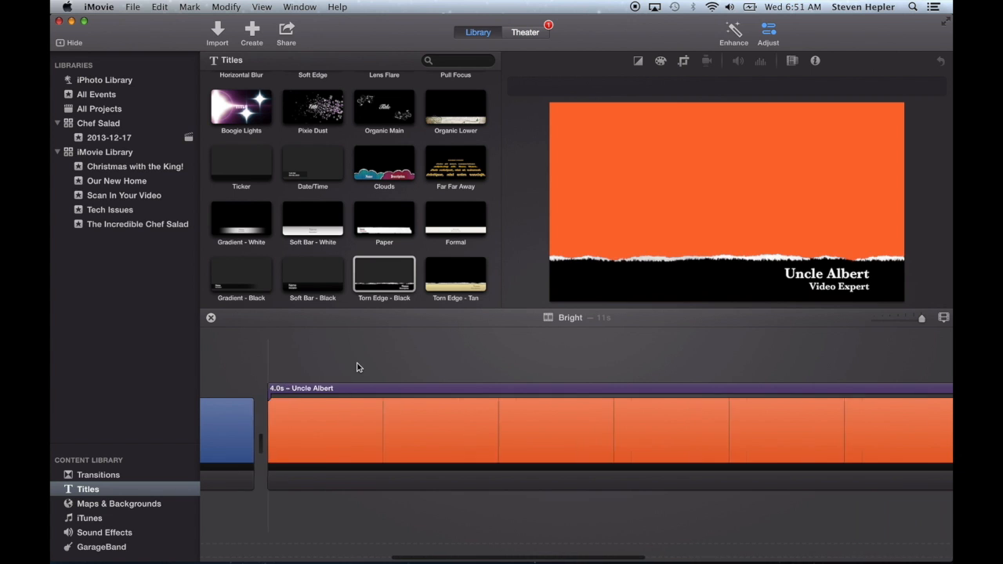
scroll(376, 250, "up", 5)
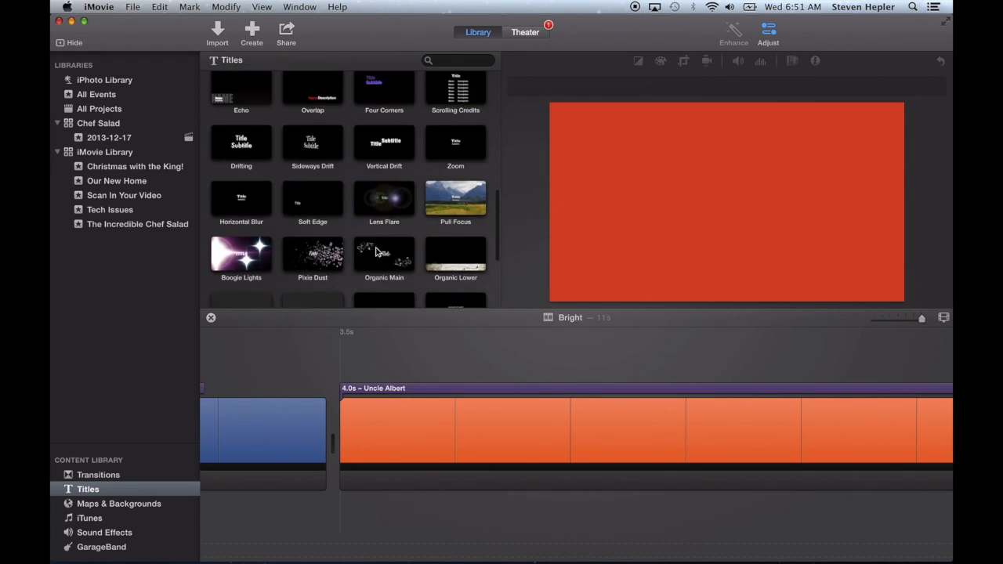
scroll(376, 251, "up", 10)
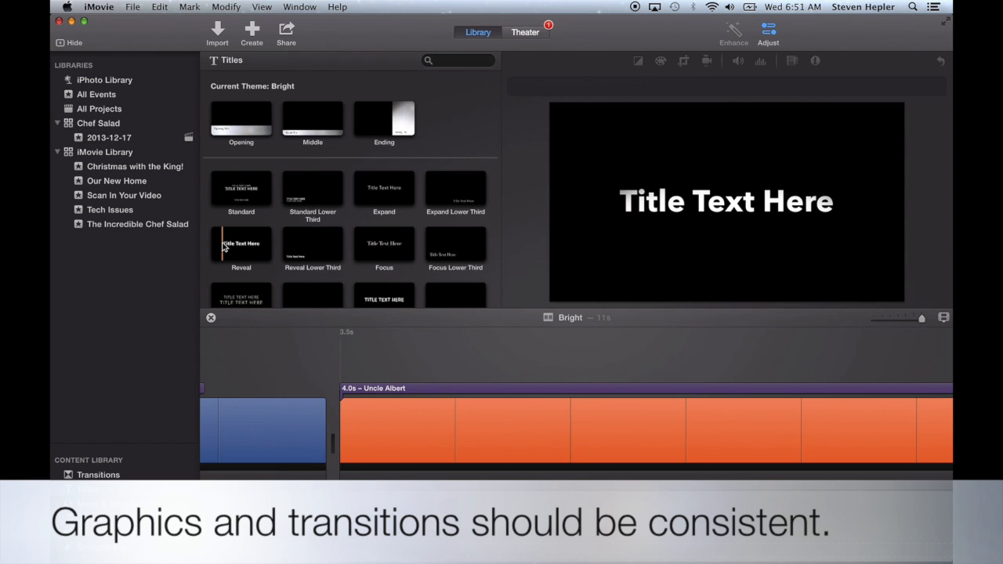
Open the movie properties and show the project settings
left_click(100, 476)
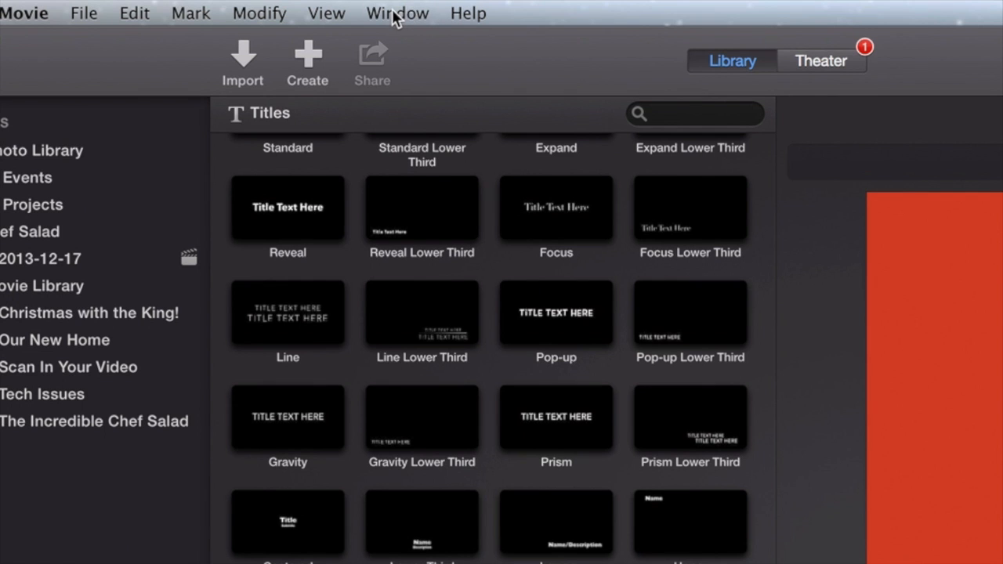
left_click(298, 8)
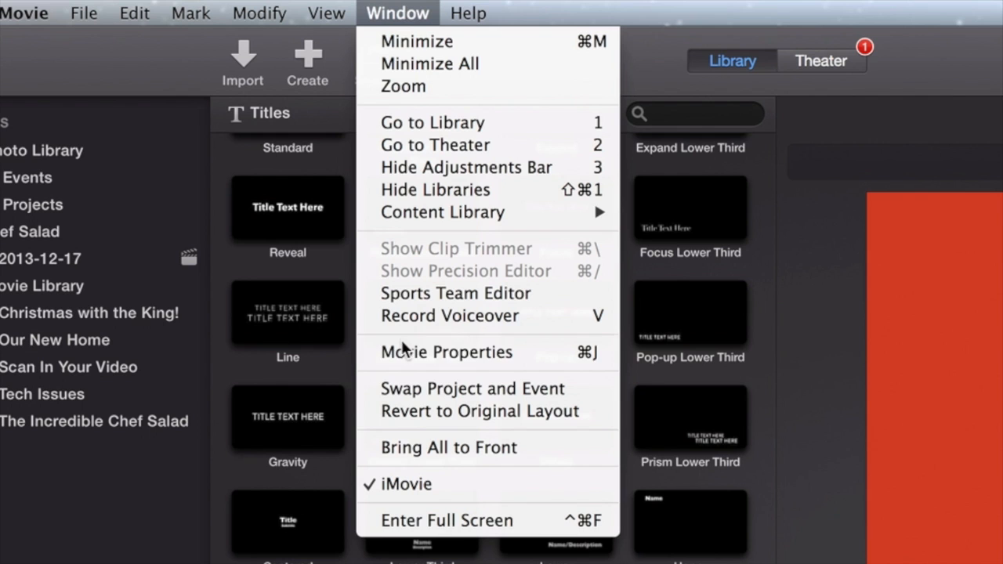
left_click(527, 353)
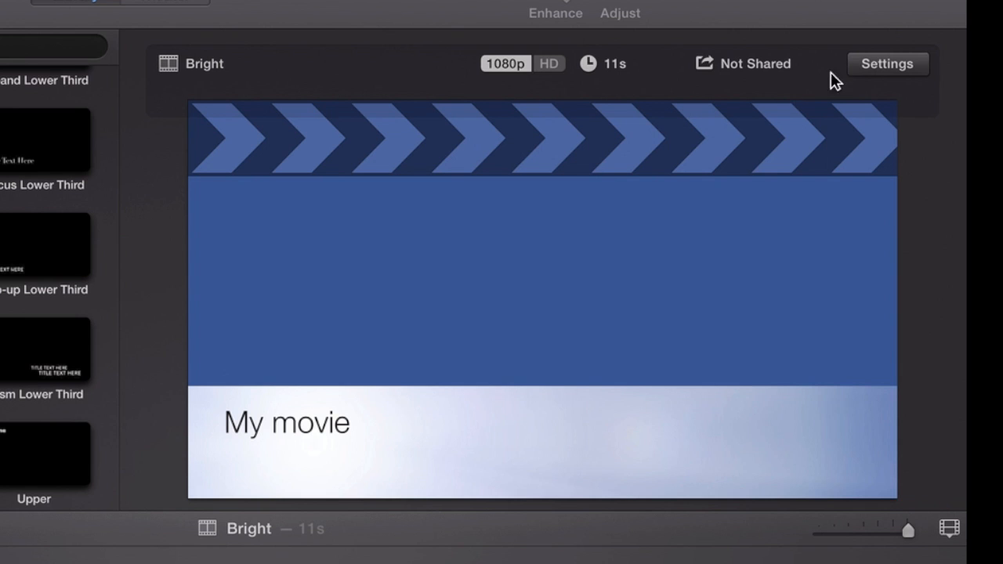
left_click(875, 70)
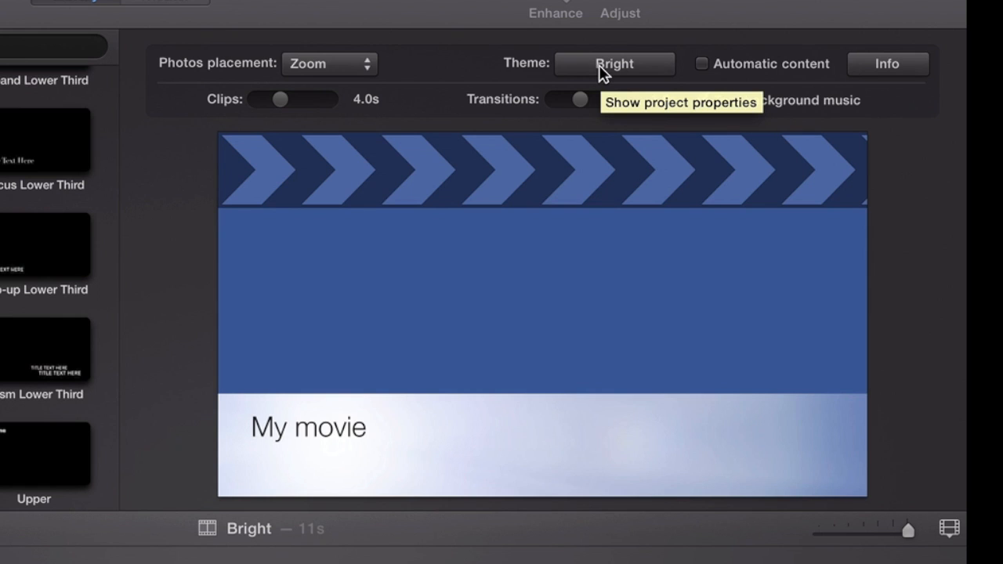
Open the theme picker from the project settings and preview the available themes
left_click(630, 68)
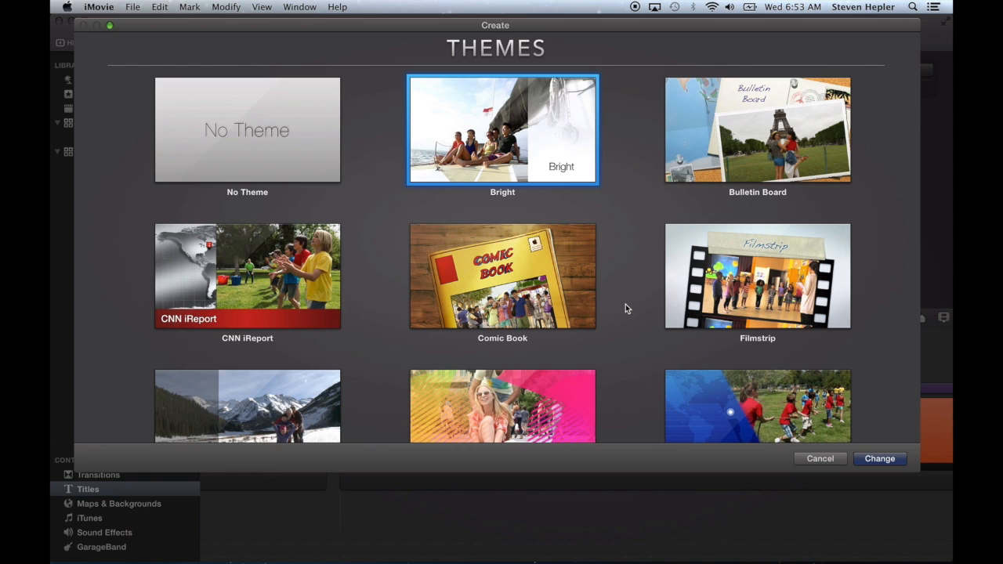
scroll(625, 305, "down", 2)
scroll(625, 305, "down", 1)
mouse_move(763, 198)
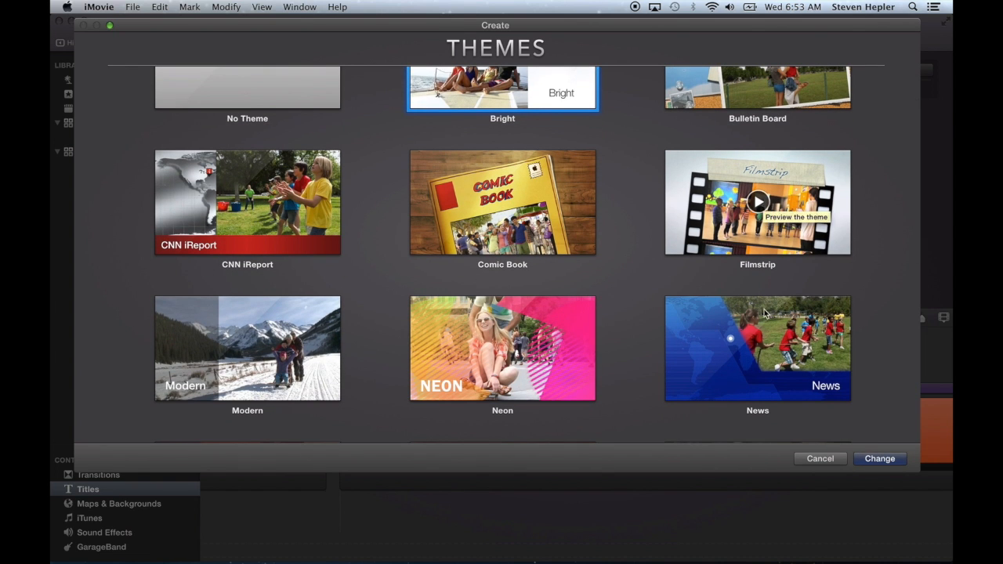
mouse_move(267, 210)
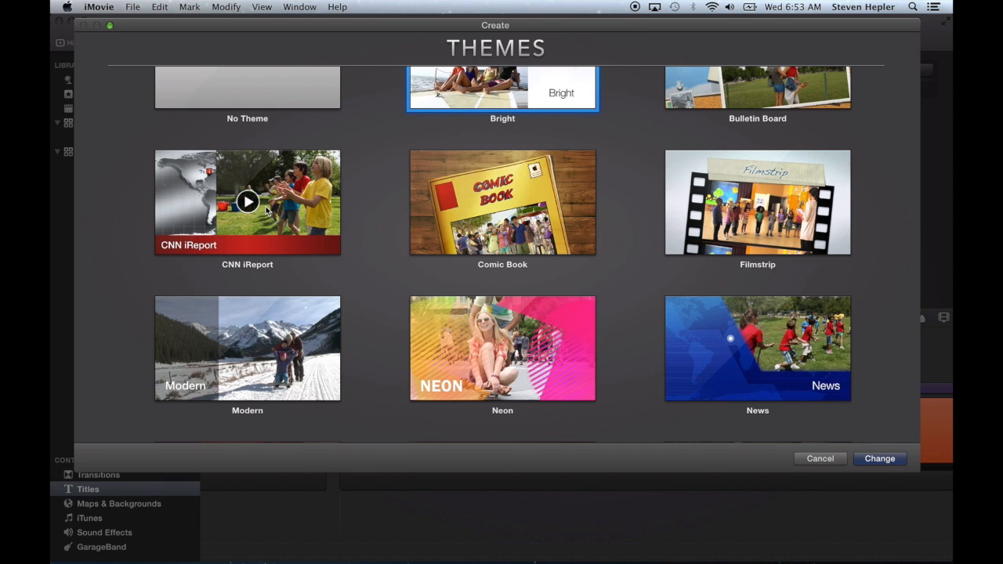